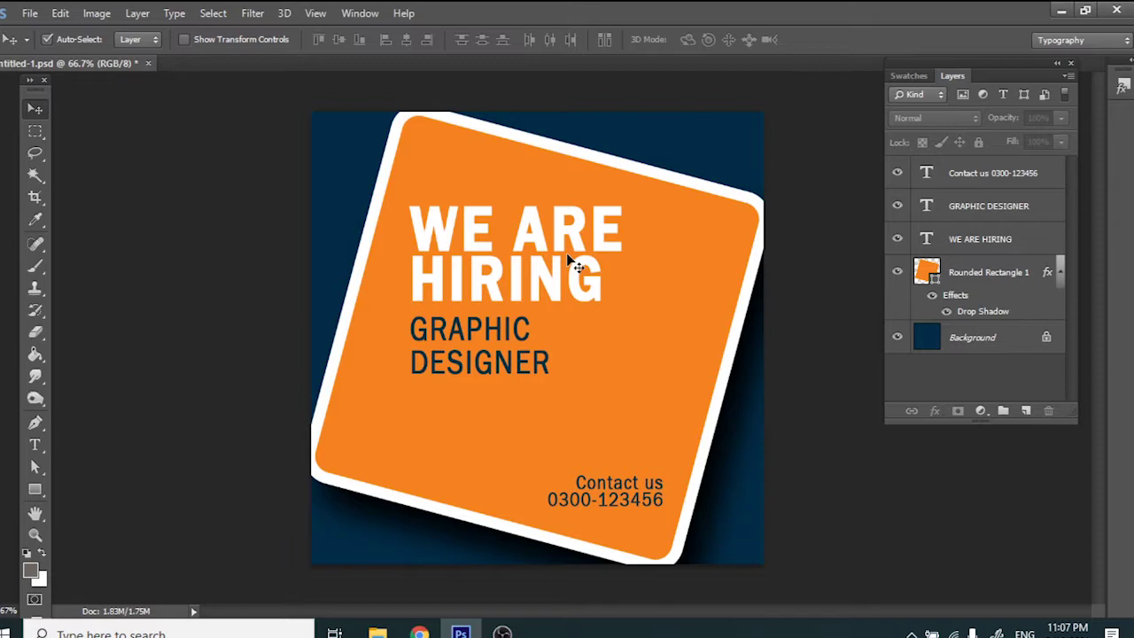
Select the Rounded Rectangle 1 layer in the Layers panel.
left_click(594, 413)
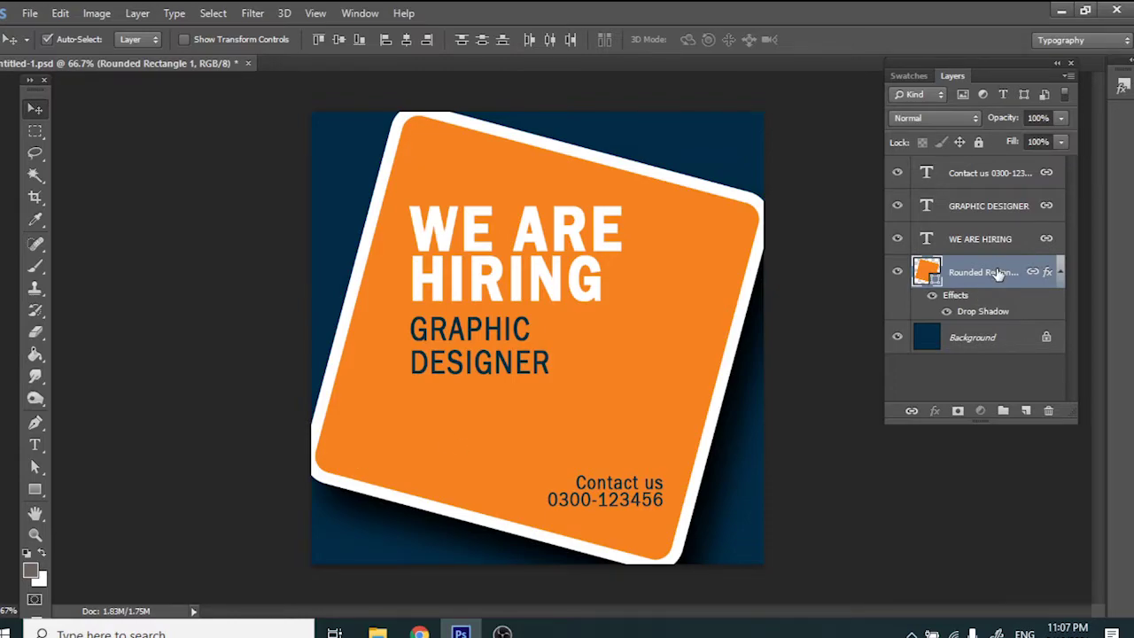
Delete the Rounded Rectangle 1 layer and switch to the Polygon Tool with 3 sides.
left_click_drag(999, 275, 1048, 410)
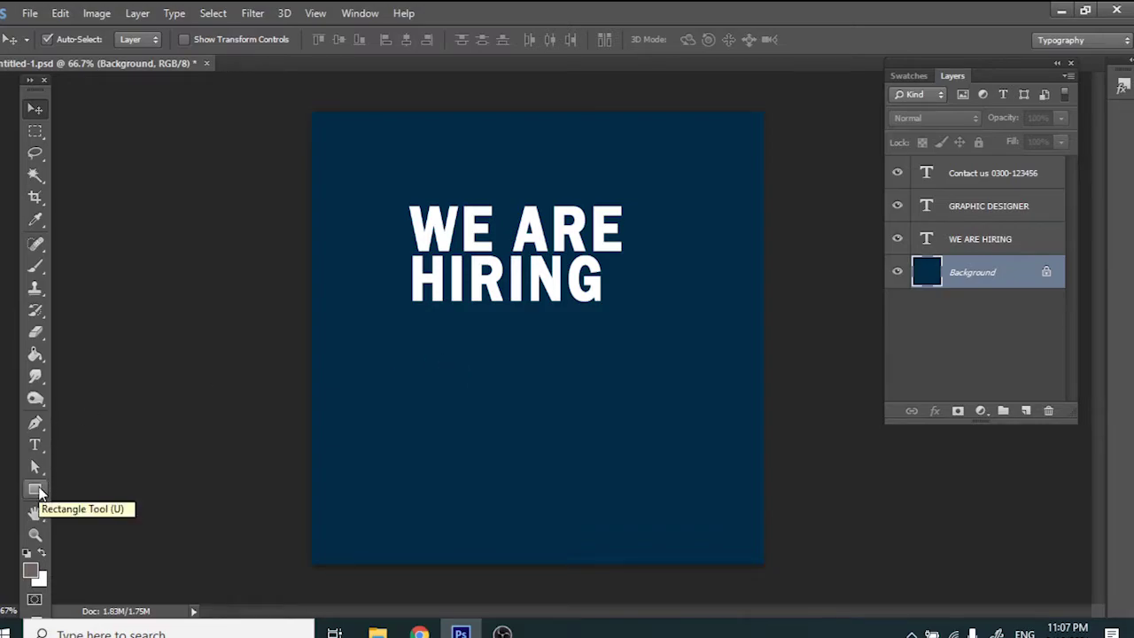
left_click(38, 493)
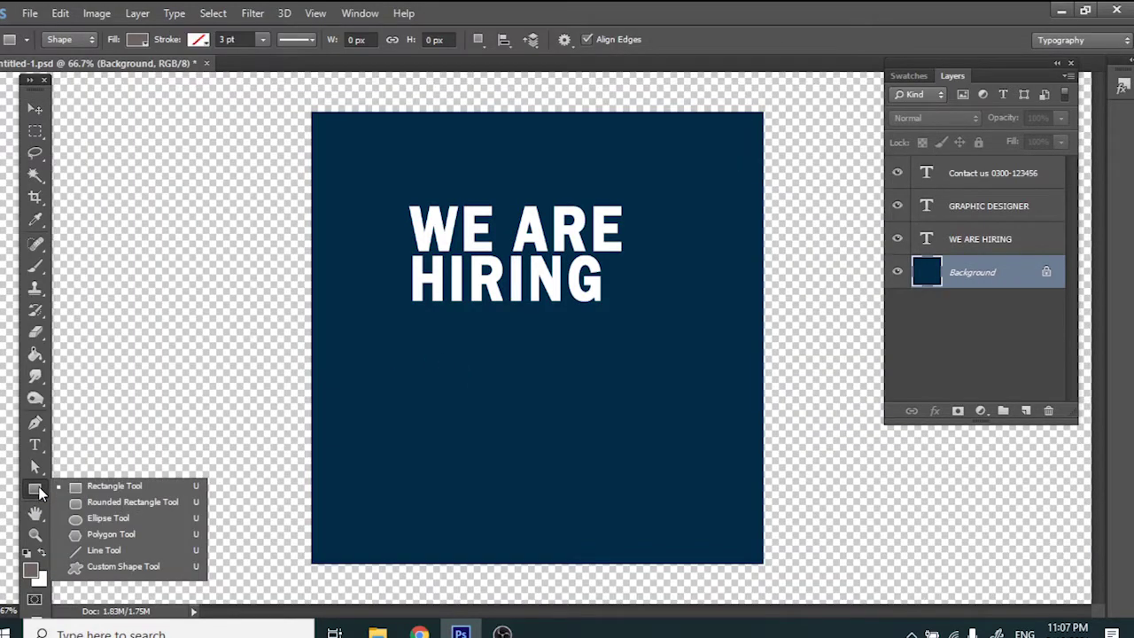
left_click(125, 535)
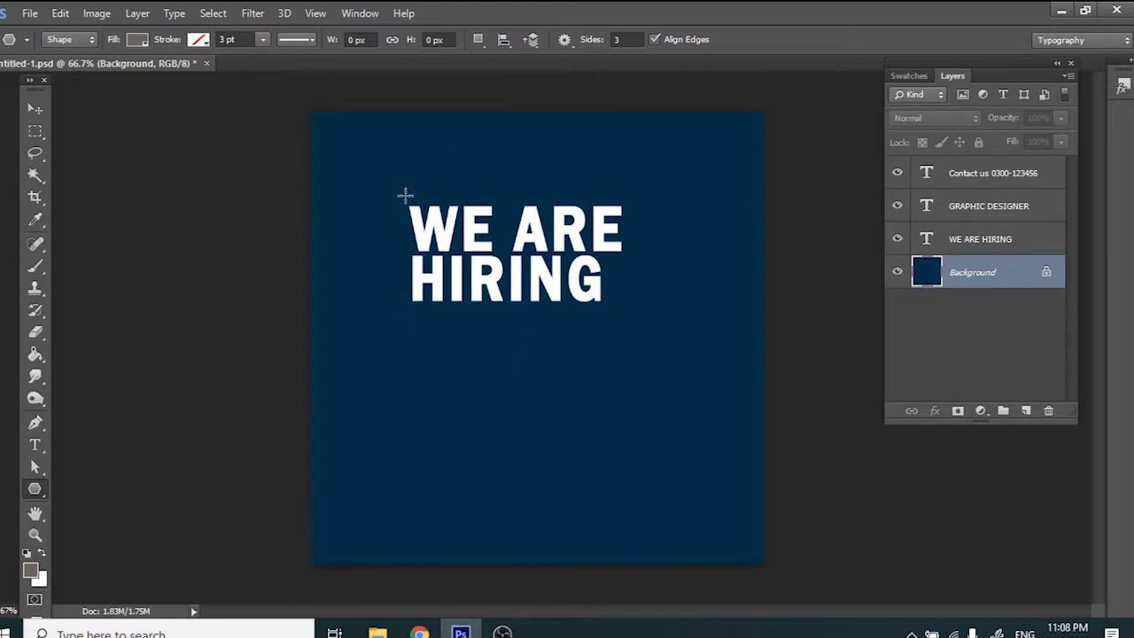
mouse_move(400, 205)
left_mouse_down()
mouse_move(542, 333)
mouse_move(498, 204)
left_mouse_up()
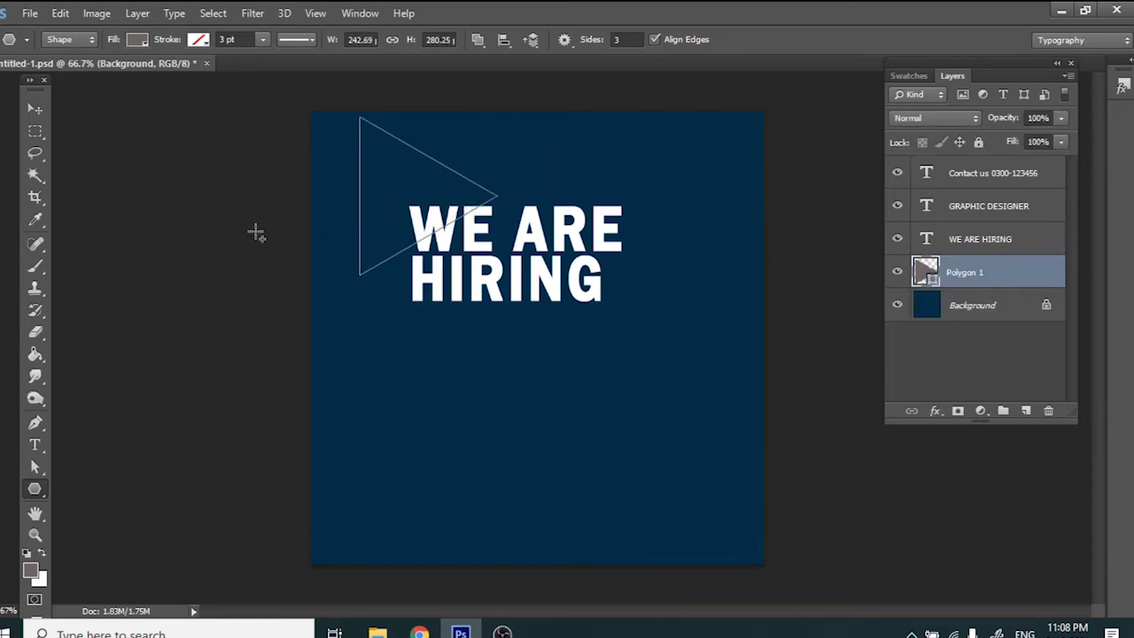
left_click(137, 39)
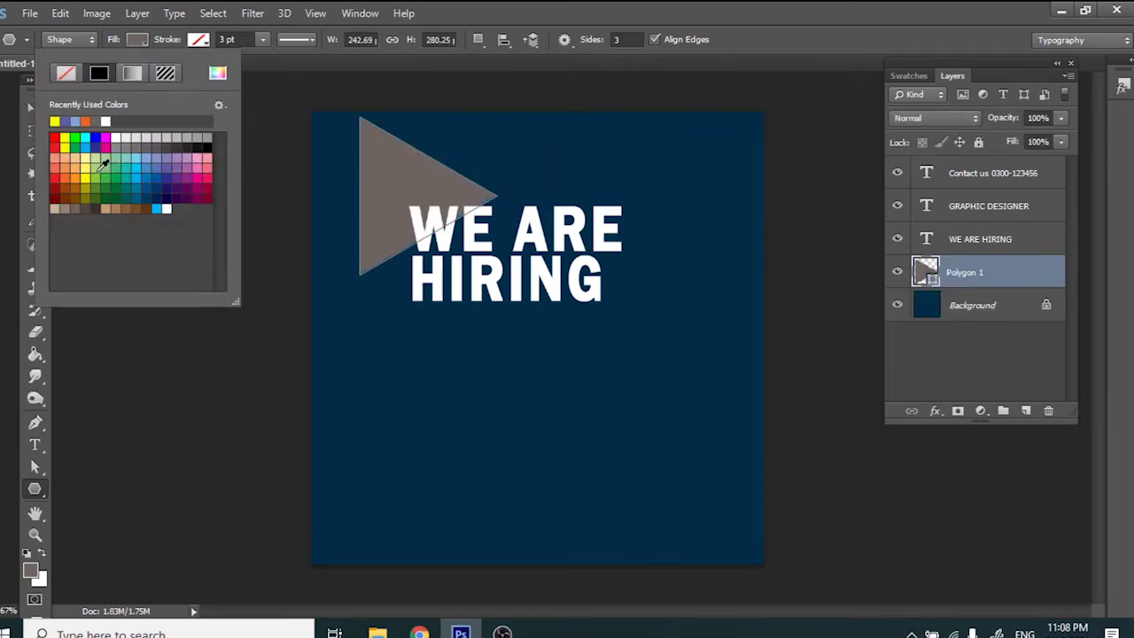
left_click(56, 138)
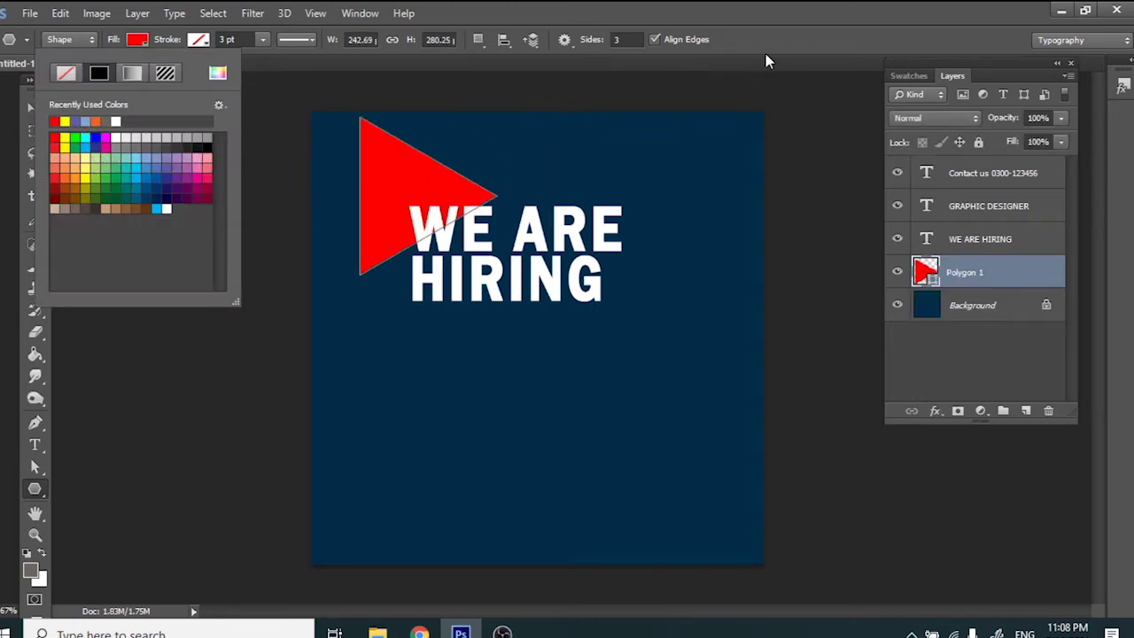
key("Return")
left_click(28, 109)
mouse_move(403, 175)
left_mouse_down()
mouse_move(654, 336)
mouse_move(485, 333)
mouse_move(511, 369)
mouse_move(478, 329)
mouse_move(465, 338)
mouse_move(598, 450)
mouse_move(506, 324)
mouse_move(481, 316)
mouse_move(447, 338)
mouse_move(549, 333)
mouse_move(459, 333)
mouse_move(460, 346)
left_mouse_up()
mouse_move(448, 397)
left_mouse_down()
mouse_move(637, 433)
mouse_move(616, 454)
mouse_move(462, 405)
mouse_move(462, 422)
mouse_move(508, 469)
mouse_move(471, 462)
mouse_move(483, 456)
mouse_move(462, 443)
left_mouse_up()
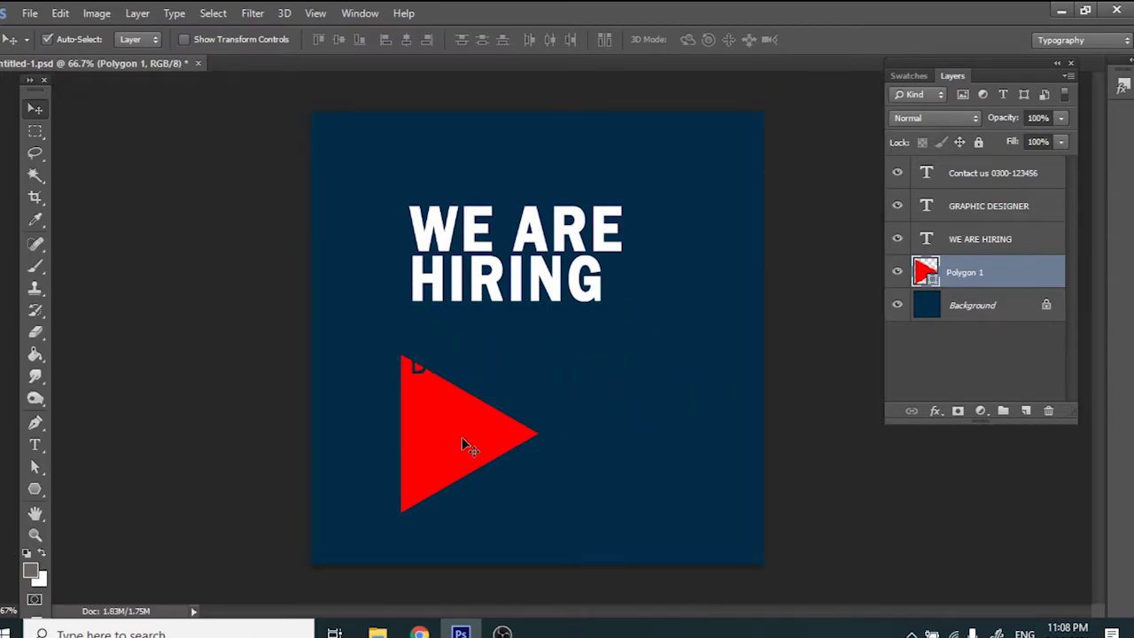
key("Delete")
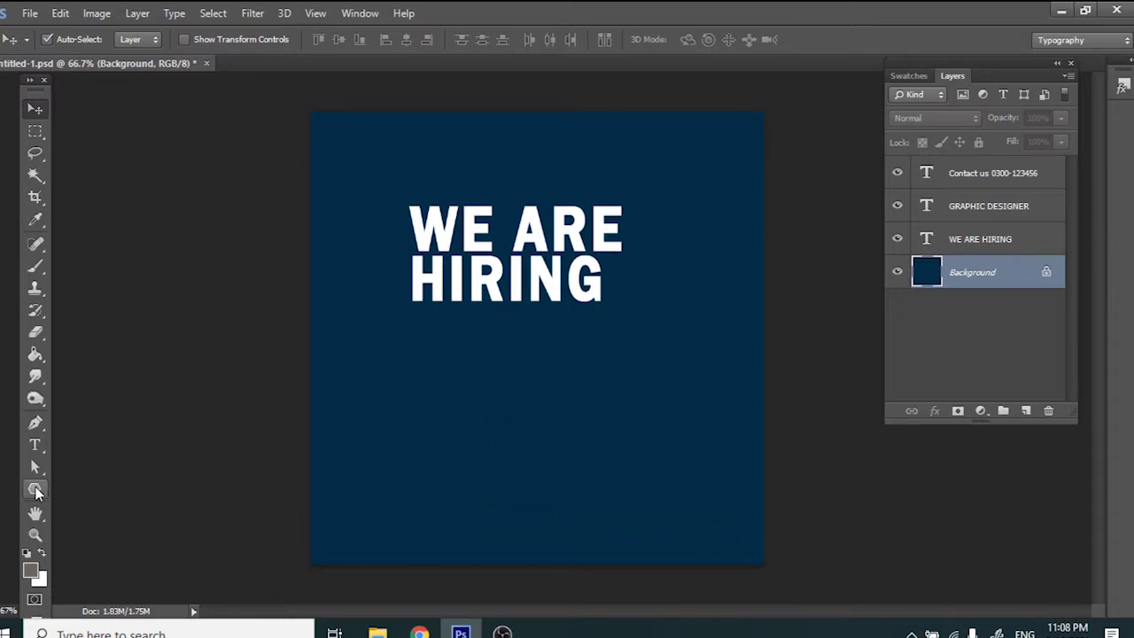
Draw a six-sided polygon over the headline, fill it red, and move it to the centre.
left_click(35, 490)
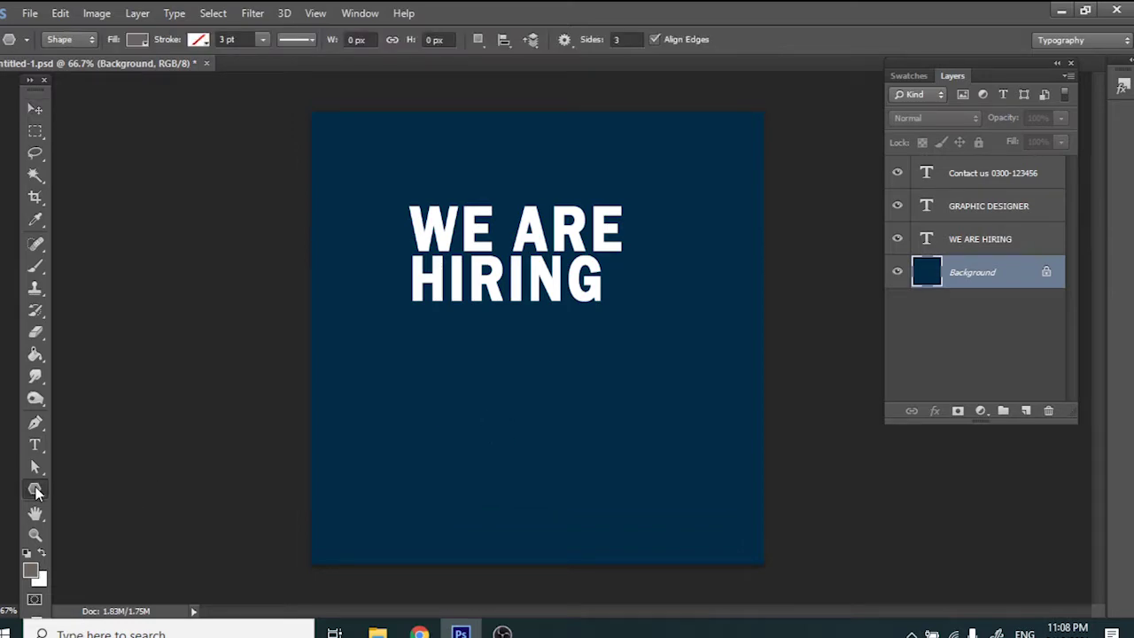
left_click(631, 39)
type("6")
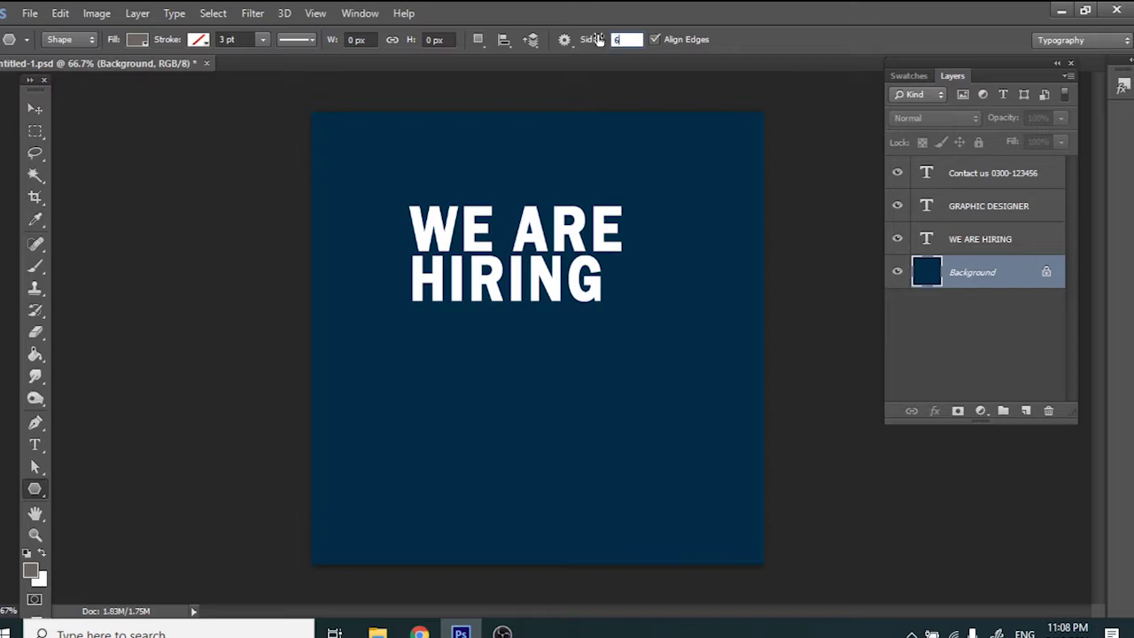
left_click_drag(421, 207, 529, 260)
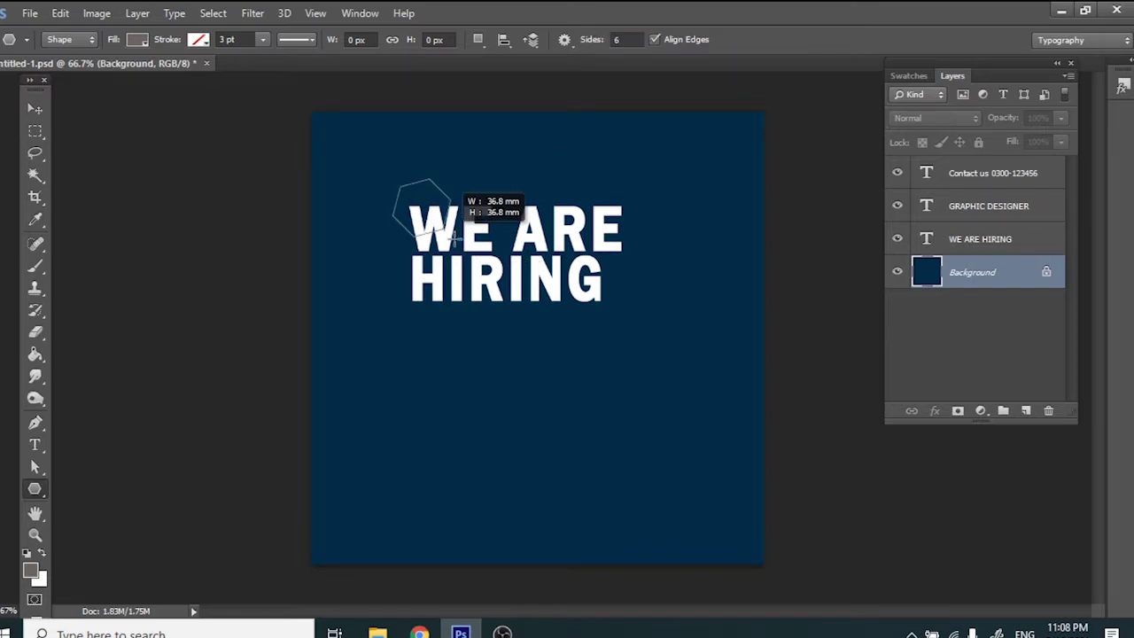
left_click(139, 39)
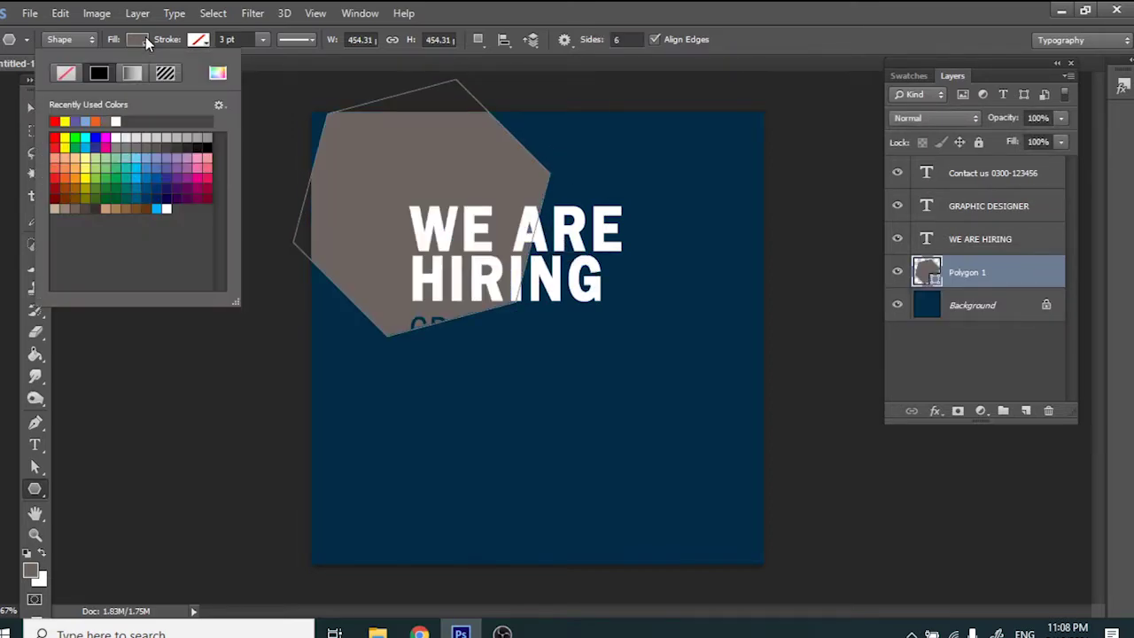
left_click(55, 120)
key("v")
mouse_move(506, 217)
left_mouse_down()
mouse_move(620, 280)
mouse_move(600, 288)
mouse_move(668, 261)
left_mouse_up()
Draw a small yellow four-sided square at the poster's lower left.
left_click(35, 490)
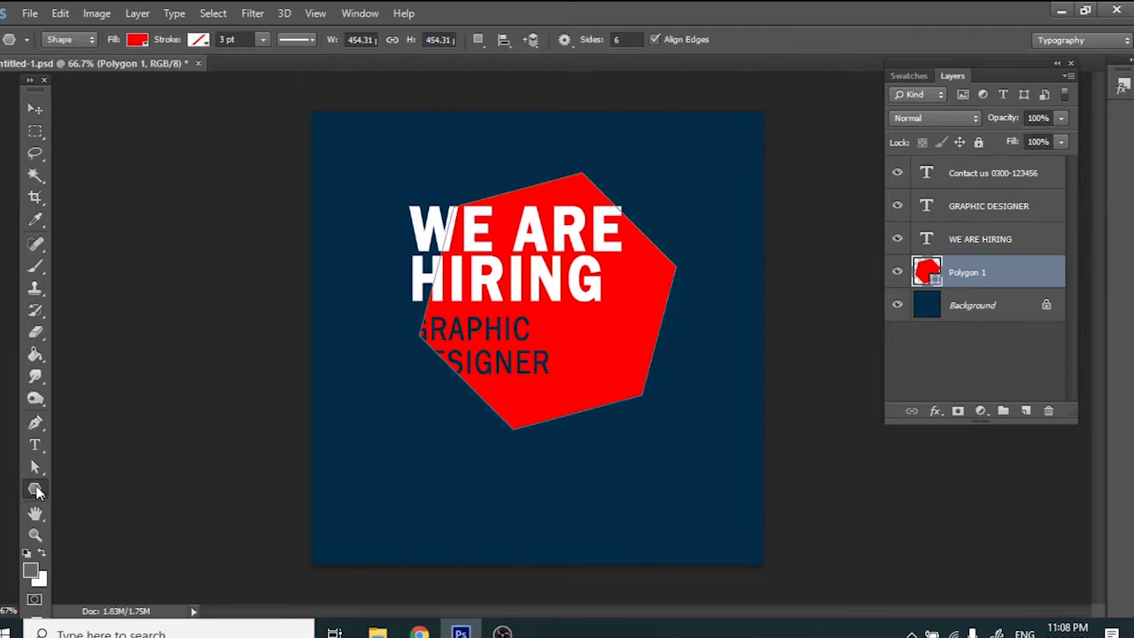
left_click(615, 40)
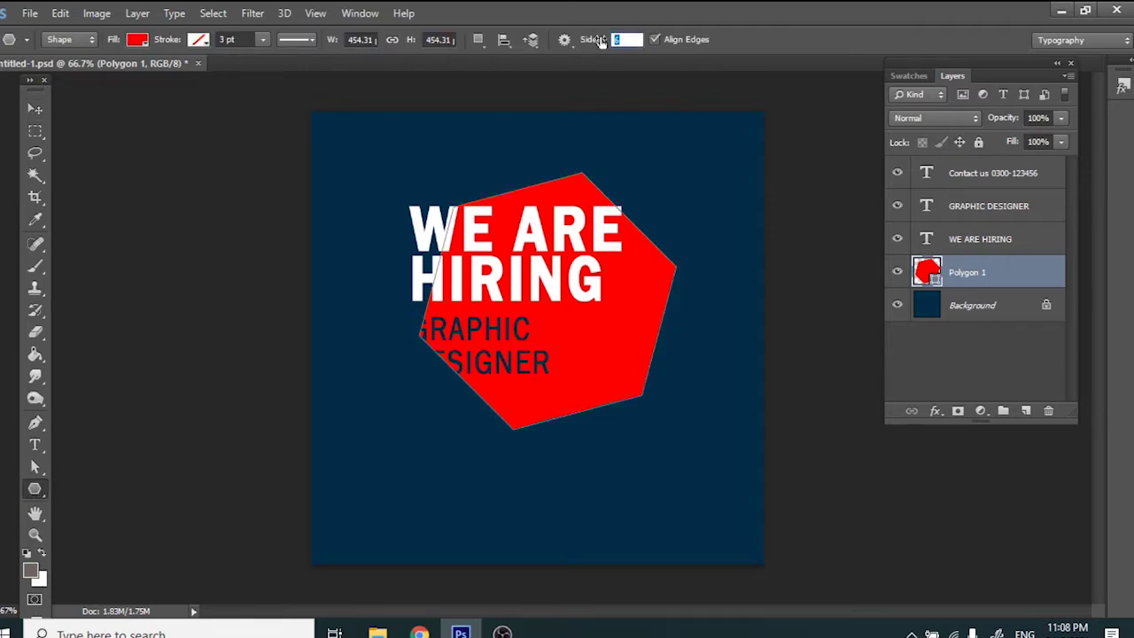
type("4")
left_click(141, 41)
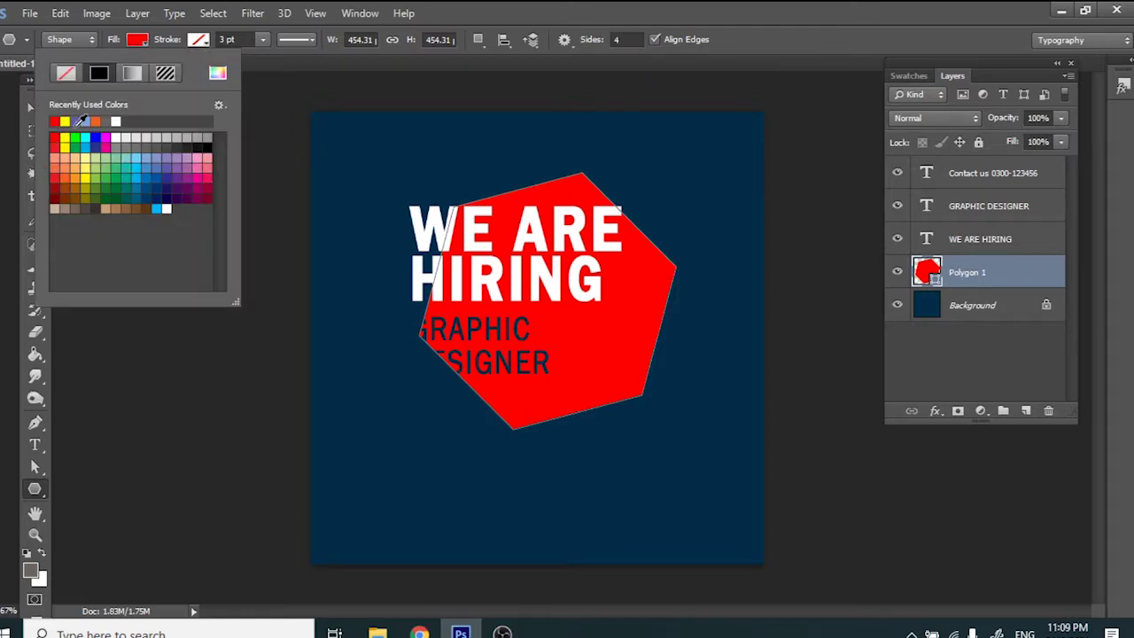
left_click(65, 121)
key("Return")
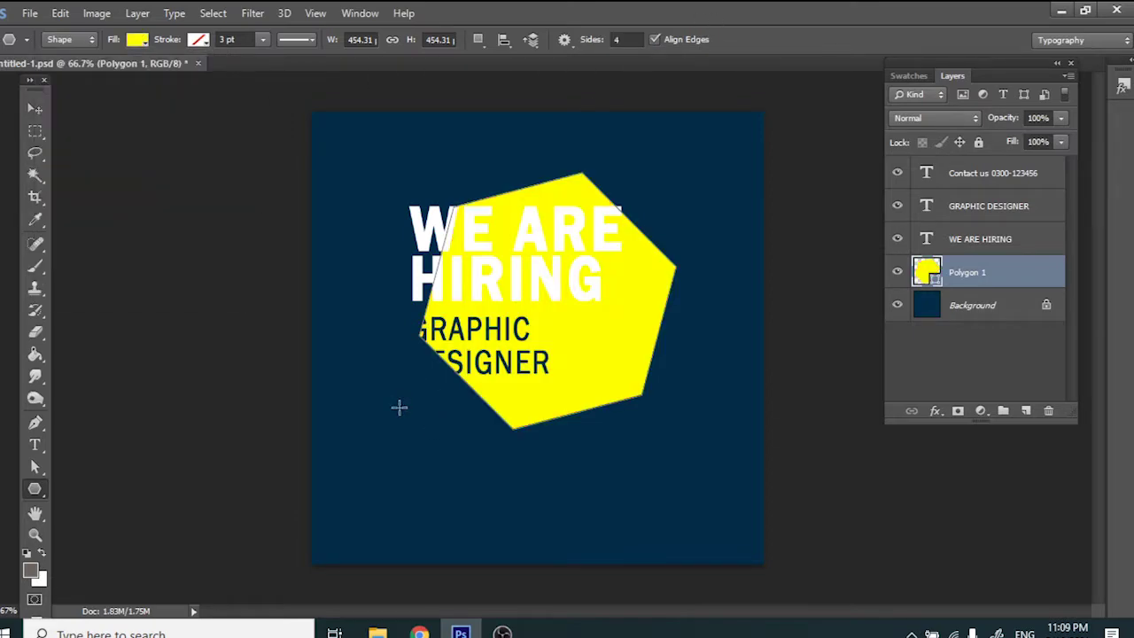
mouse_move(399, 407)
left_mouse_down()
mouse_move(447, 472)
mouse_move(472, 465)
mouse_move(447, 448)
left_mouse_up()
Draw a diagonal line from the poster's lower left to its upper right with the Line Tool.
left_click(35, 108)
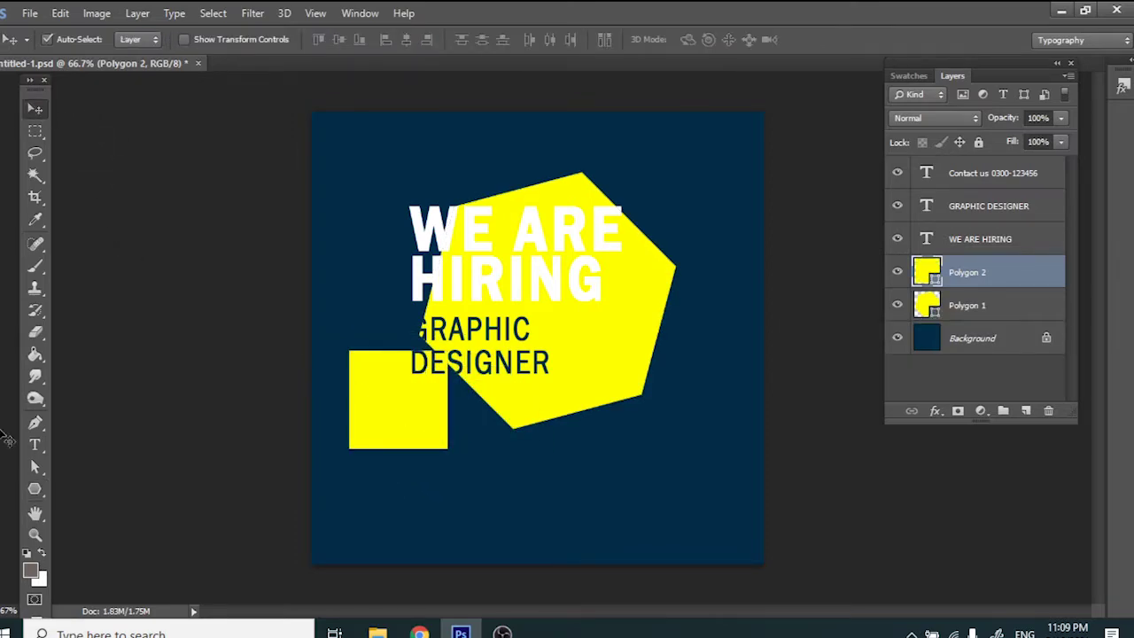
left_click(36, 489)
right_click(36, 489)
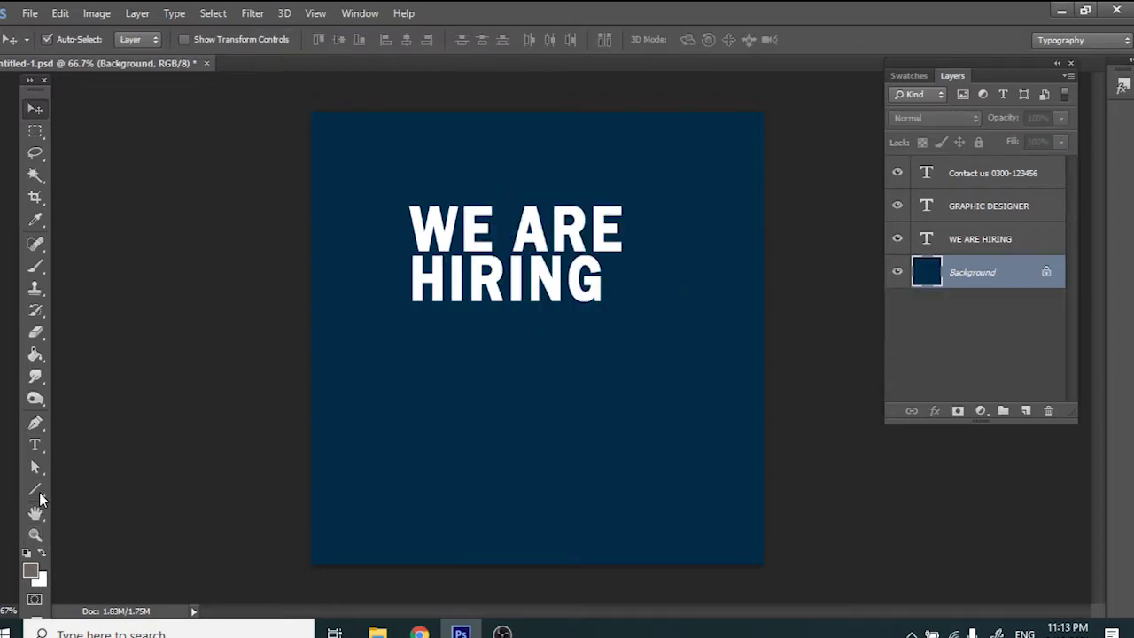
left_click(39, 494)
right_click(39, 493)
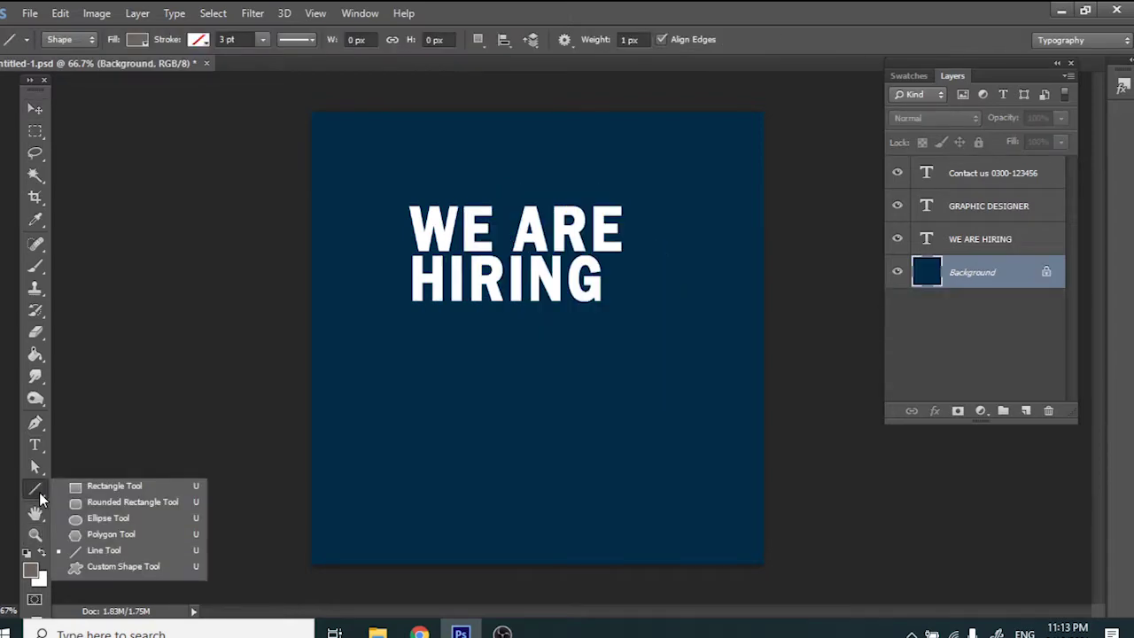
left_click(105, 552)
left_click_drag(340, 402, 649, 228)
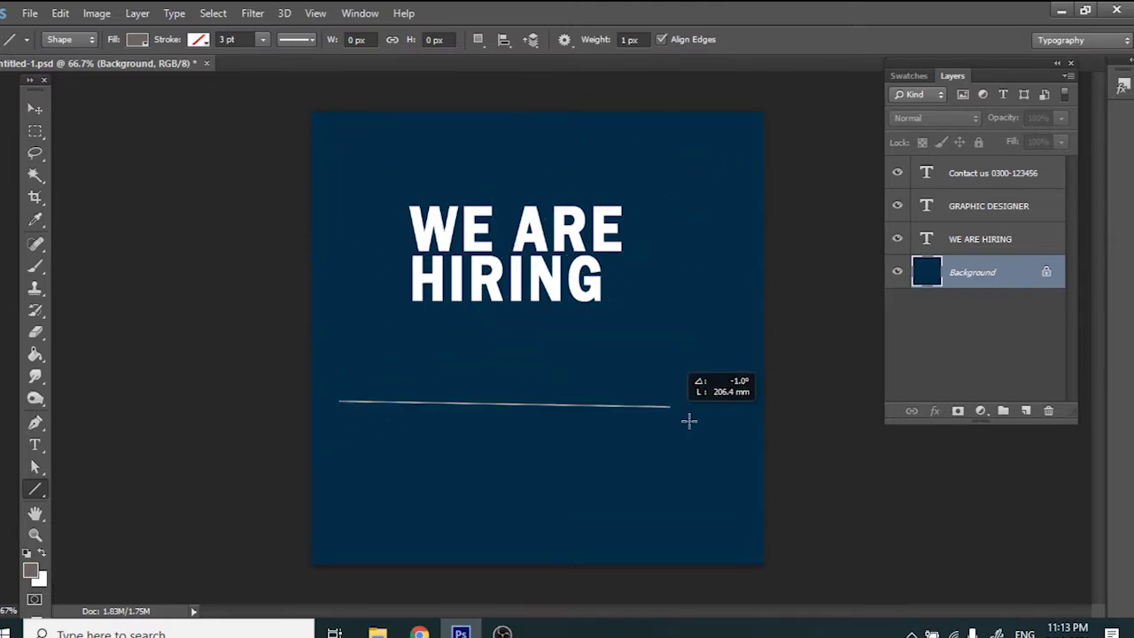
left_click_drag(648, 229, 709, 174)
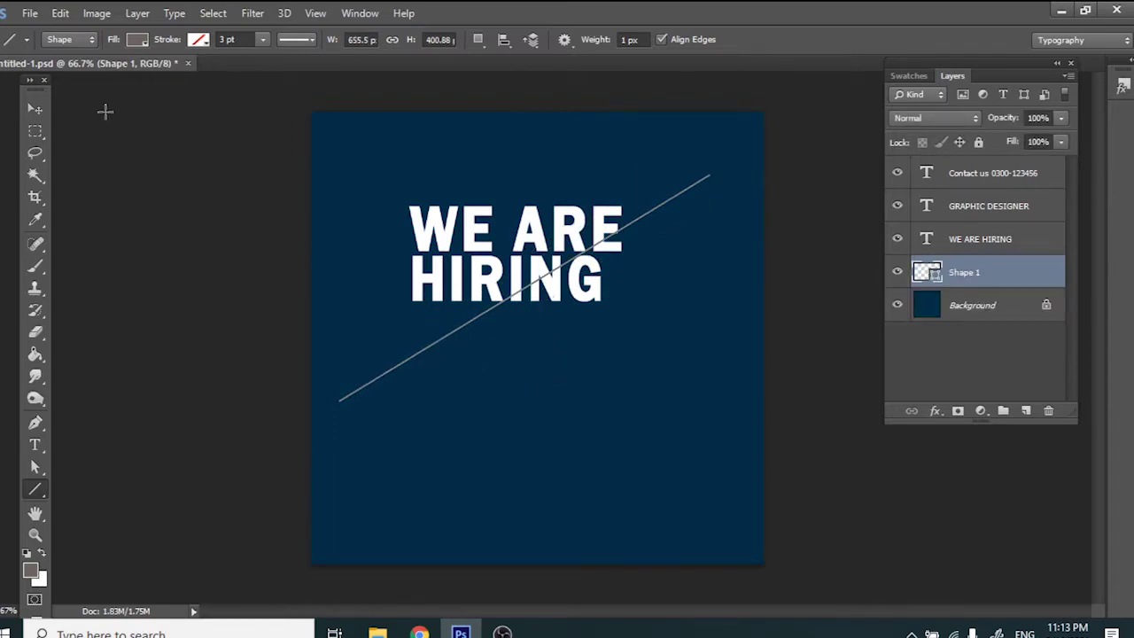
Colour the diagonal line blue and add a new empty layer.
left_click(139, 38)
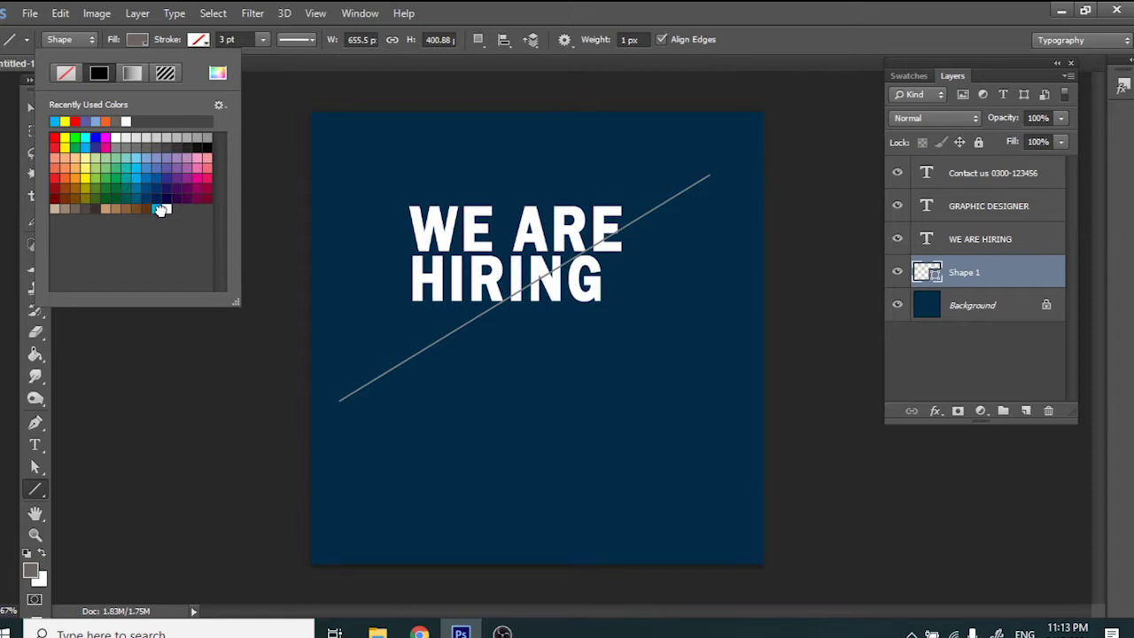
left_click(161, 209)
left_click(36, 108)
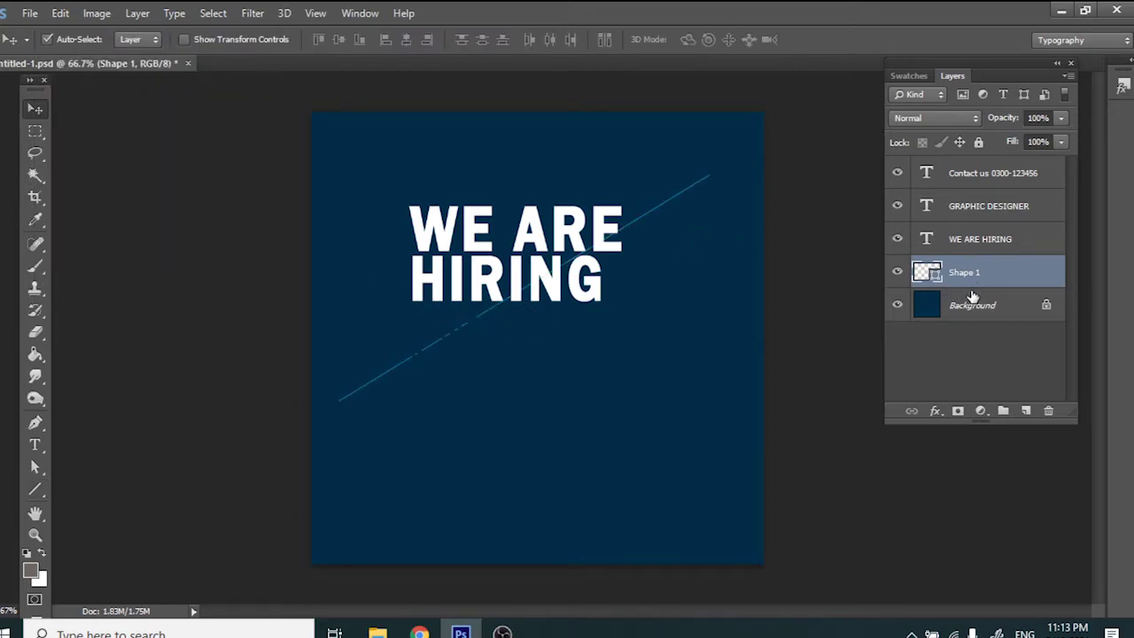
left_click(1026, 411)
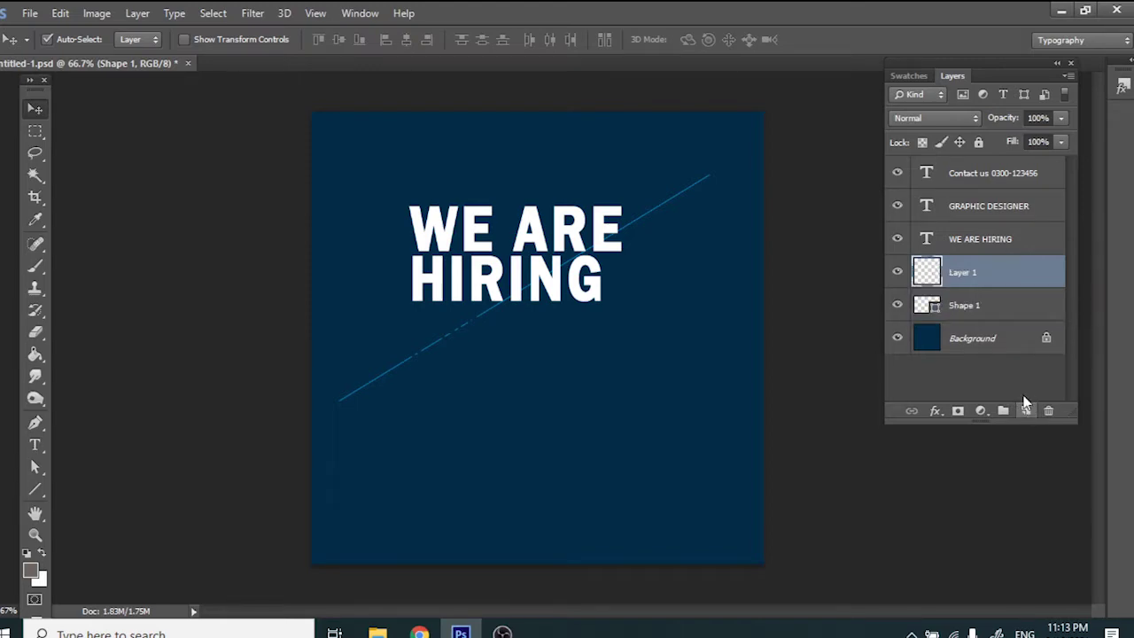
Draw a horizontal line across the lower poster and a vertical line on the right.
left_click(35, 489)
left_click_drag(384, 445, 693, 432)
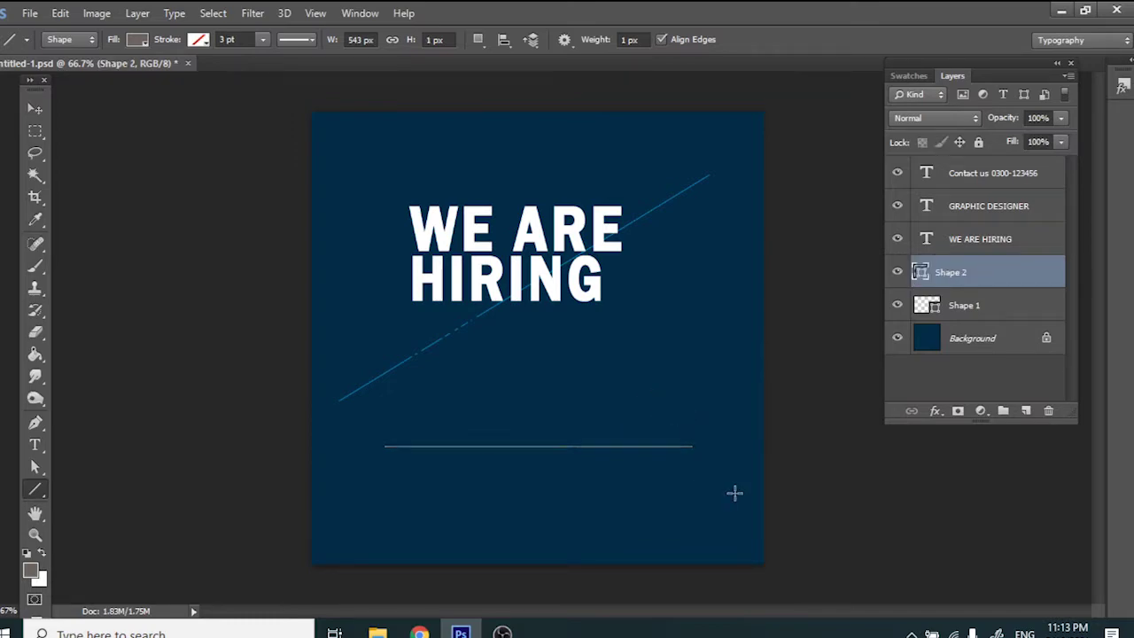
key("z")
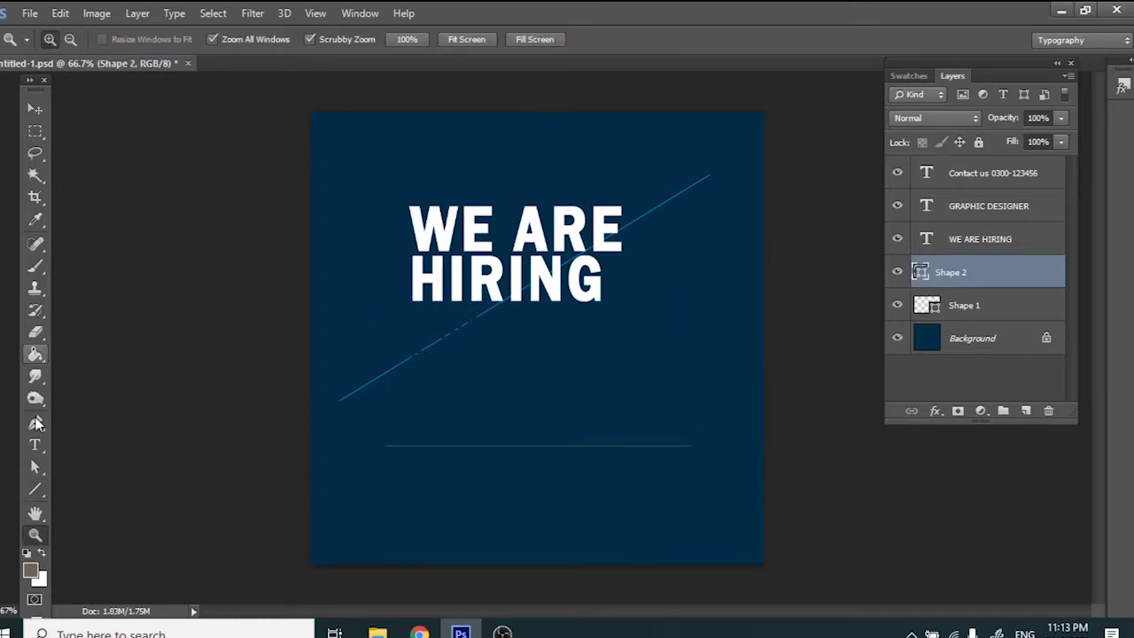
left_click(37, 489)
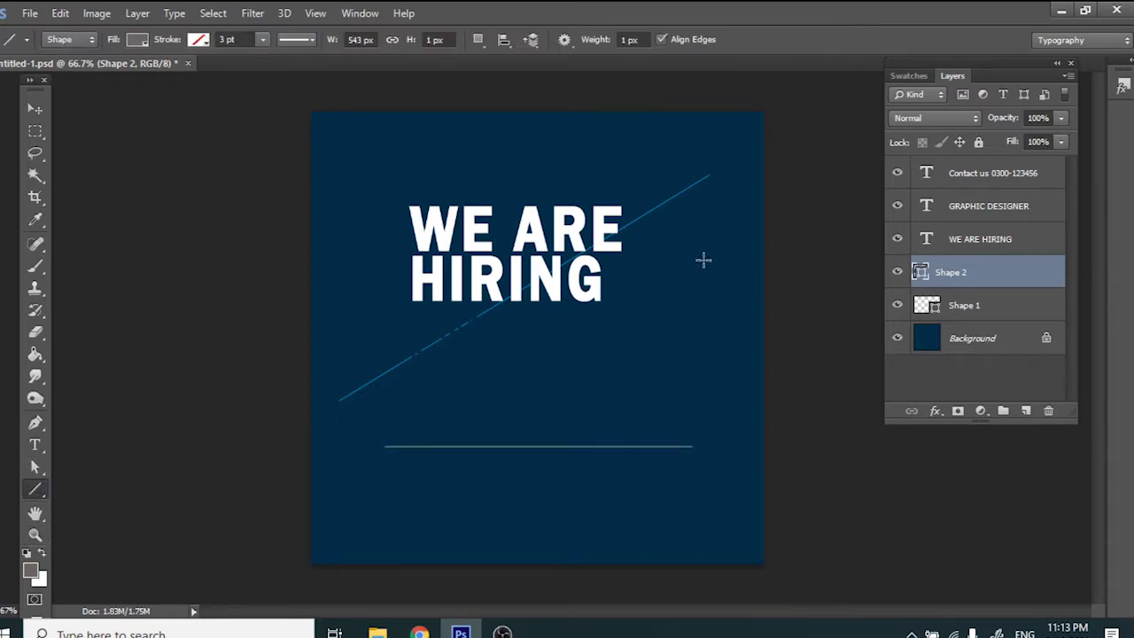
mouse_move(719, 272)
left_mouse_down()
mouse_move(714, 476)
mouse_move(694, 142)
left_mouse_up()
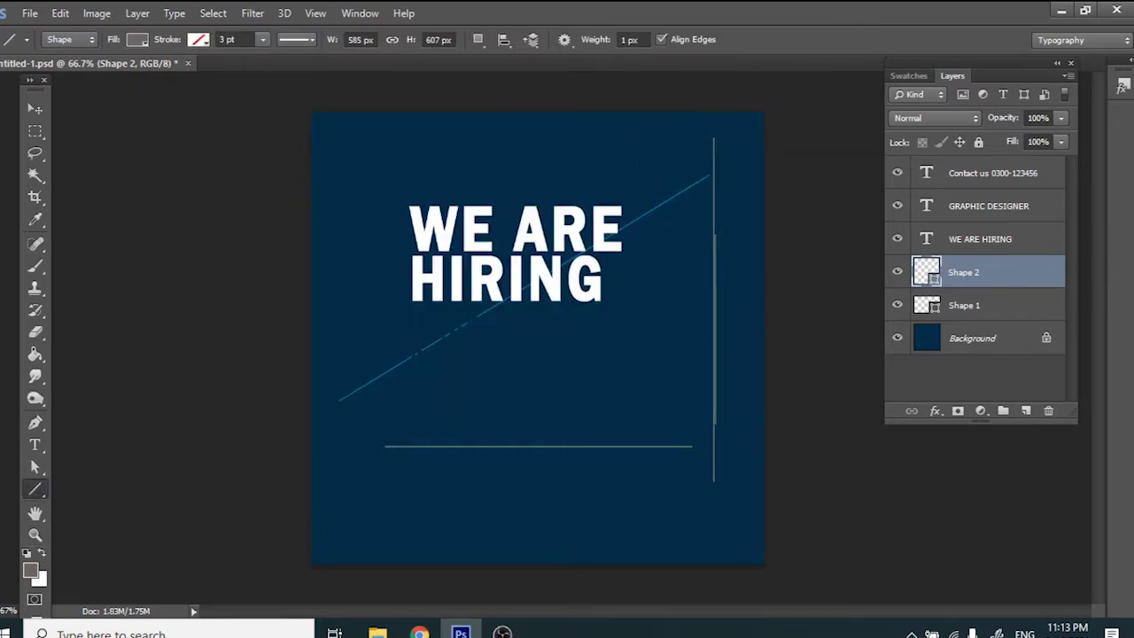
Step backward with Ctrl+Alt+Z to remove the extra drawn lines.
left_click(34, 111)
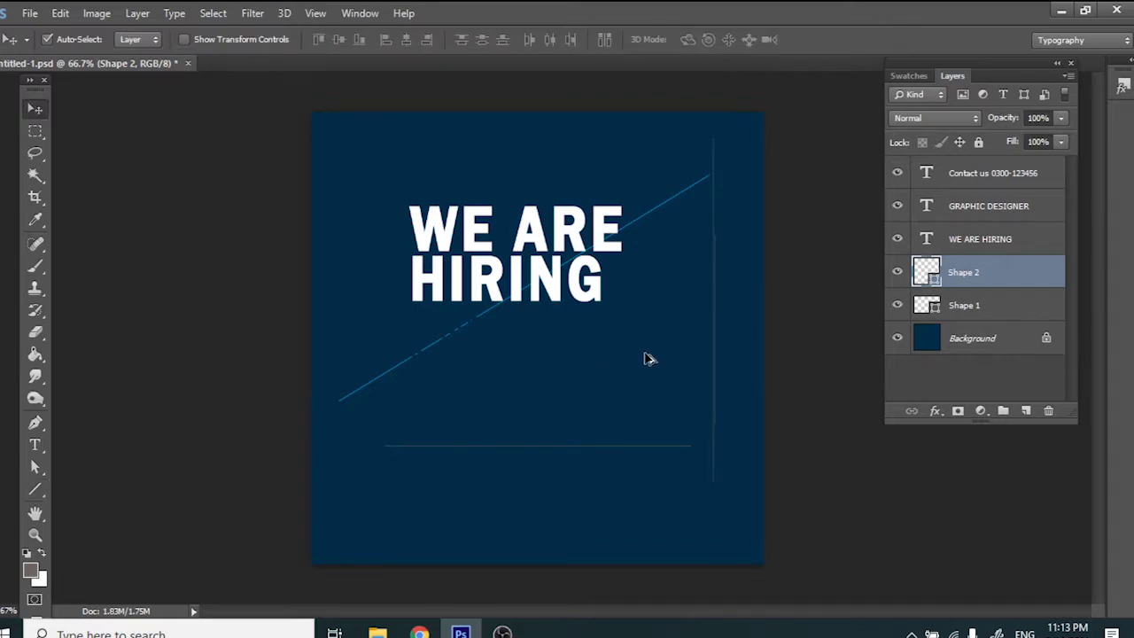
key("ctrl+alt+z")
key("ctrl+alt+z")
key("ctrl+alt+z")
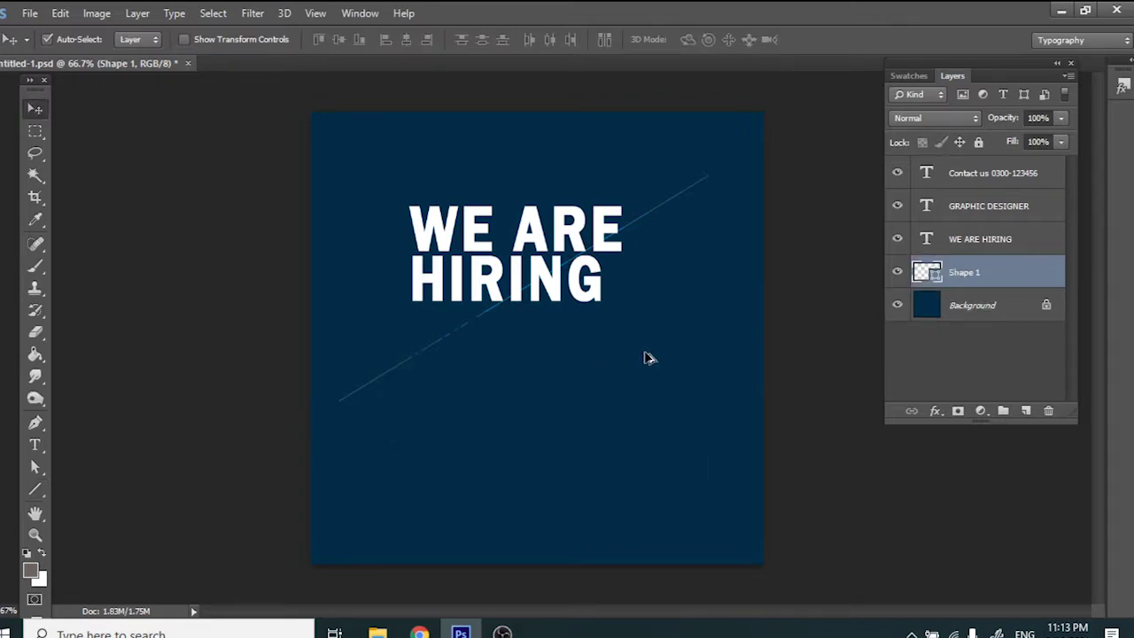
key("ctrl+alt+z")
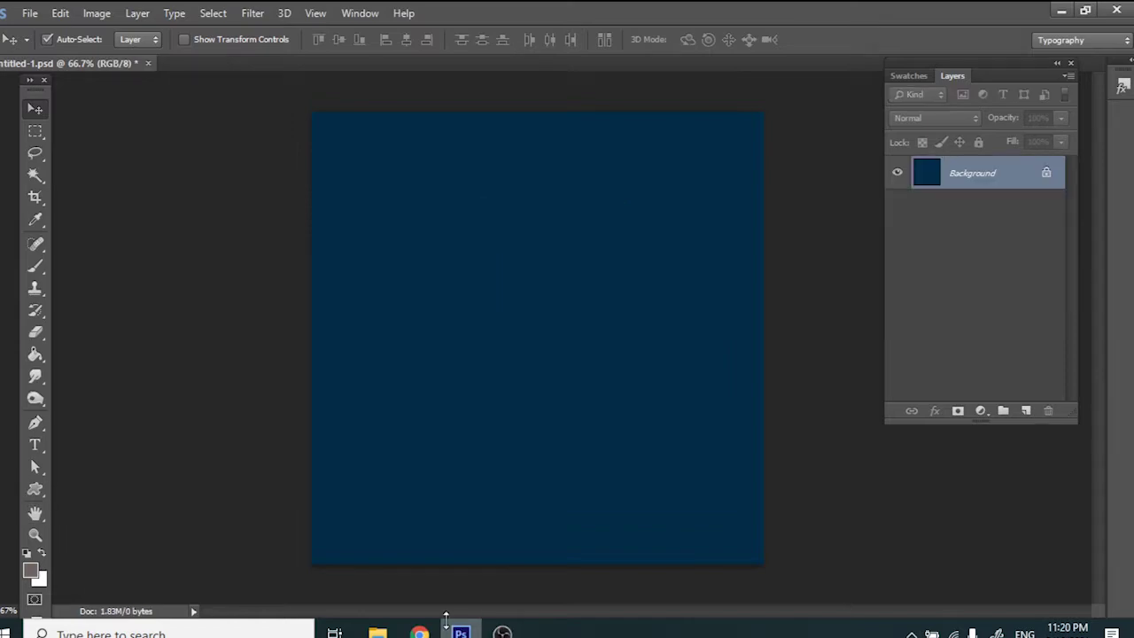
Choose the Custom Shape Tool and browse the Shape picker list.
left_click_drag(35, 489, 88, 571)
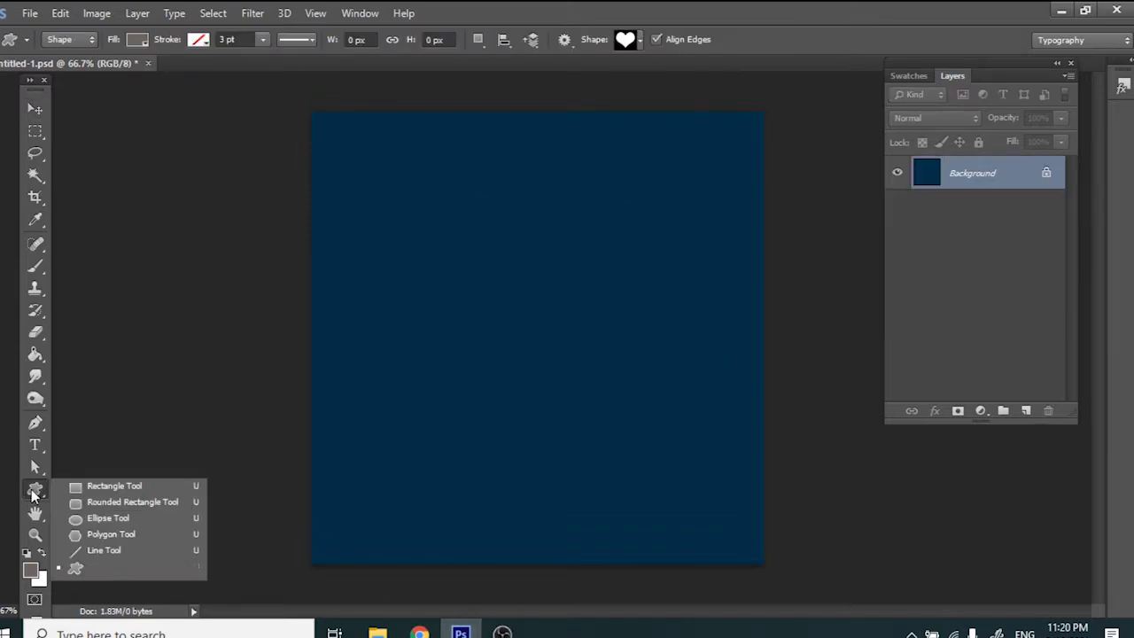
left_click(89, 569)
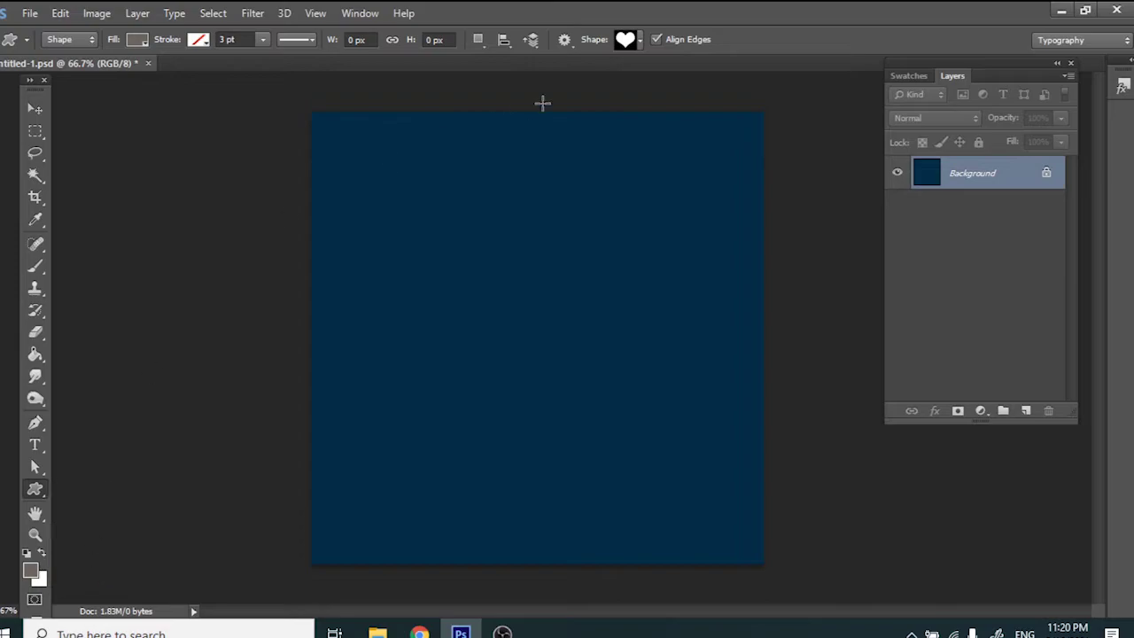
left_click(642, 39)
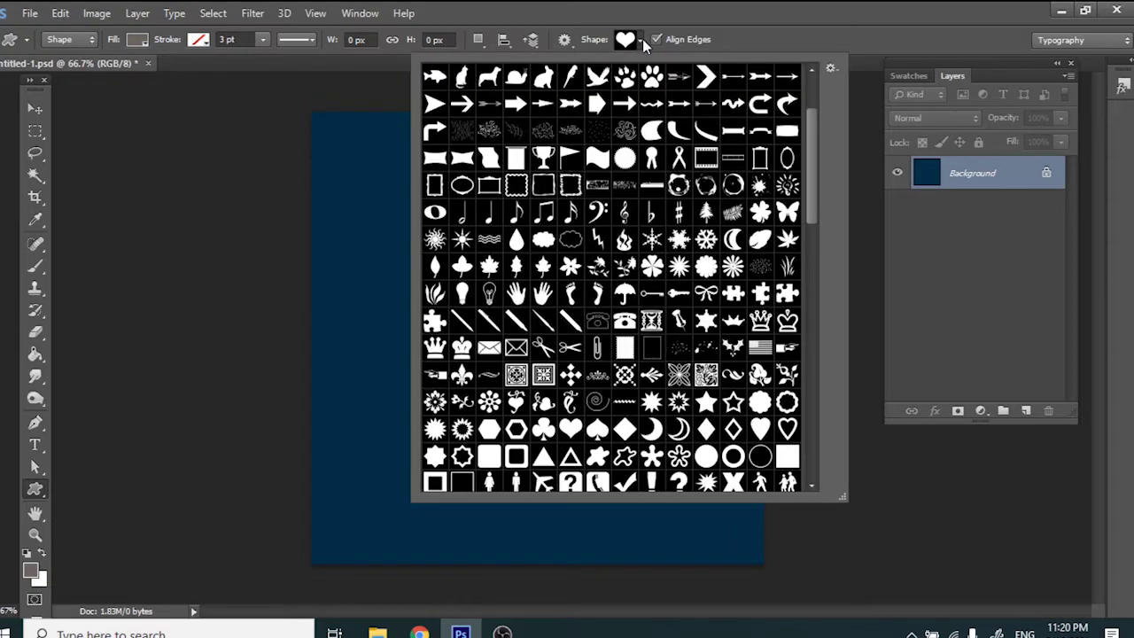
mouse_move(814, 124)
left_mouse_down()
mouse_move(835, 365)
mouse_move(831, 420)
mouse_move(823, 359)
mouse_move(826, 413)
left_mouse_up()
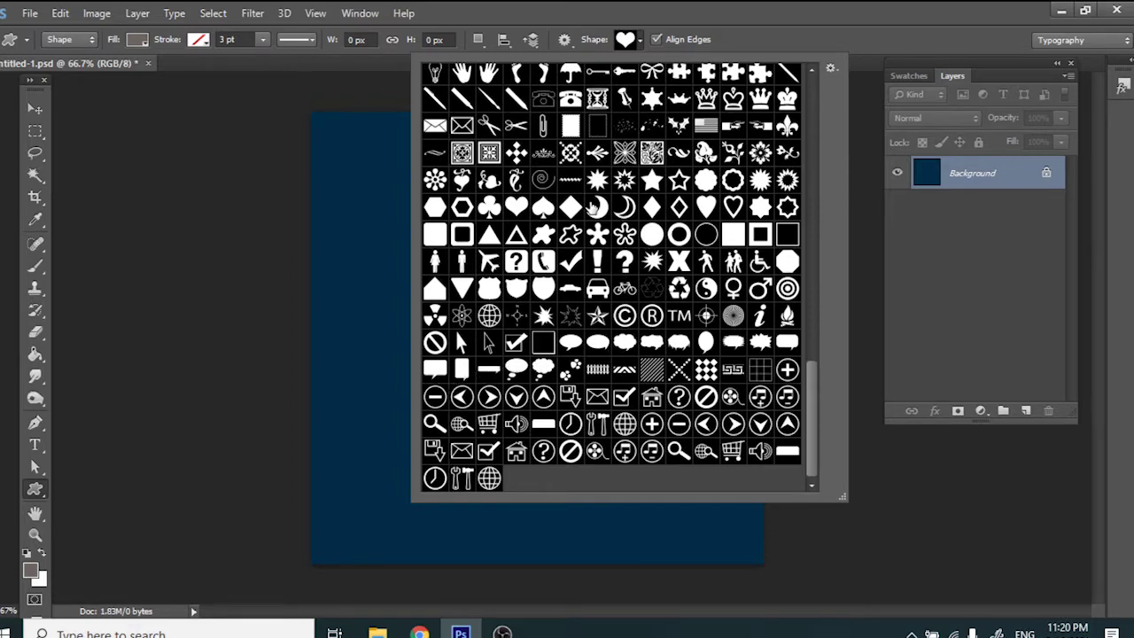
scroll(773, 257, "up", 1)
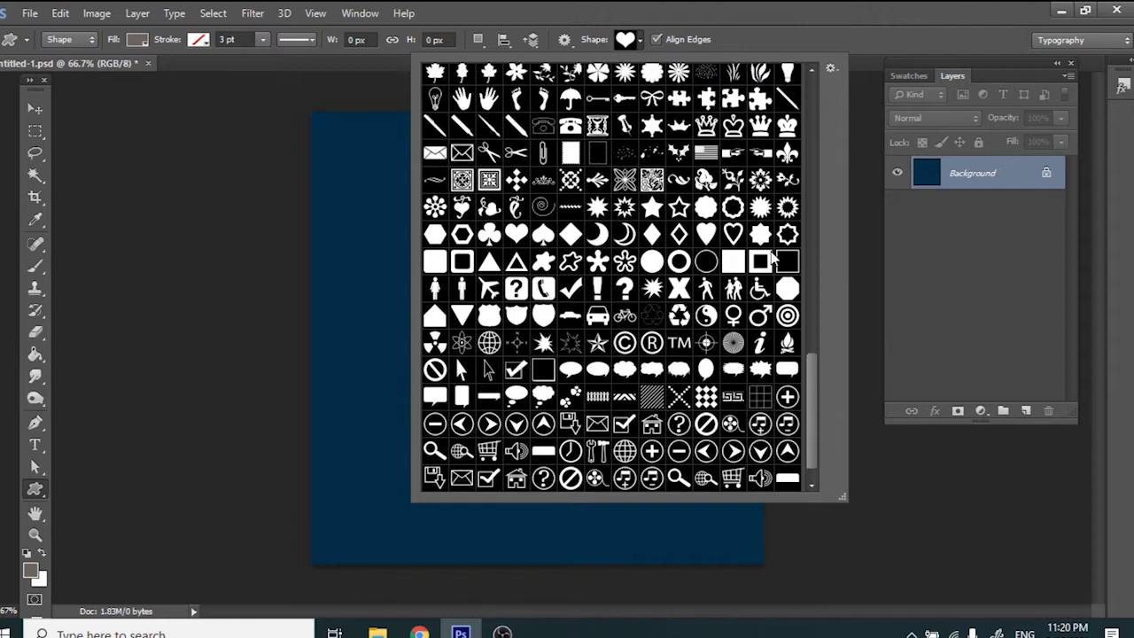
scroll(773, 257, "up", 1)
scroll(772, 257, "up", 1)
scroll(773, 256, "up", 1)
scroll(772, 257, "up", 1)
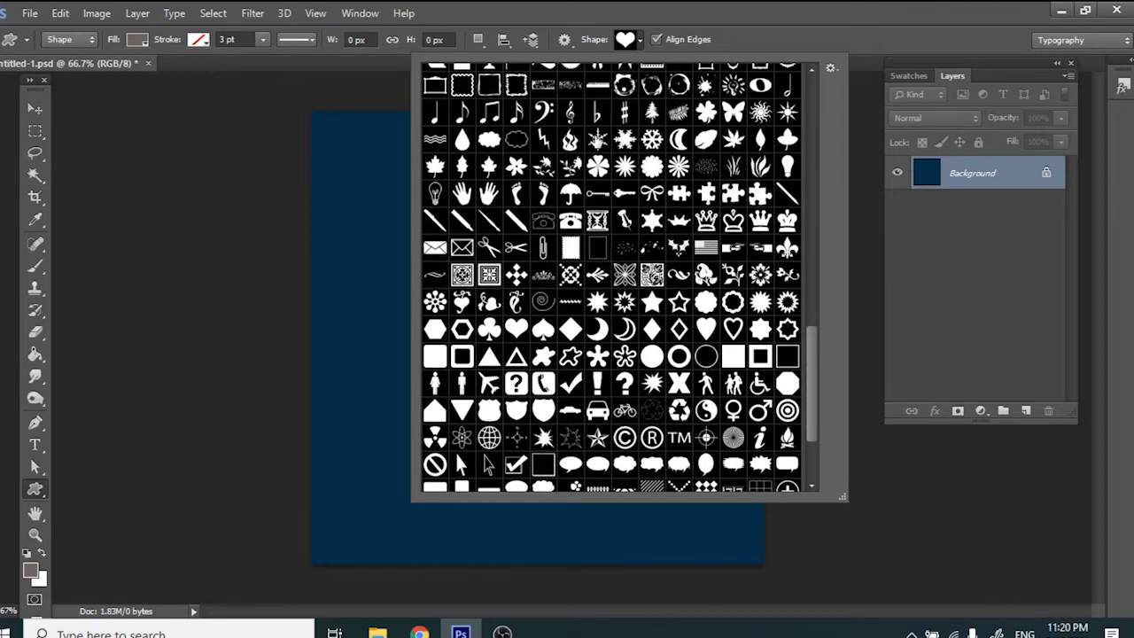
scroll(800, 130, "up", 4)
scroll(800, 130, "up", 3)
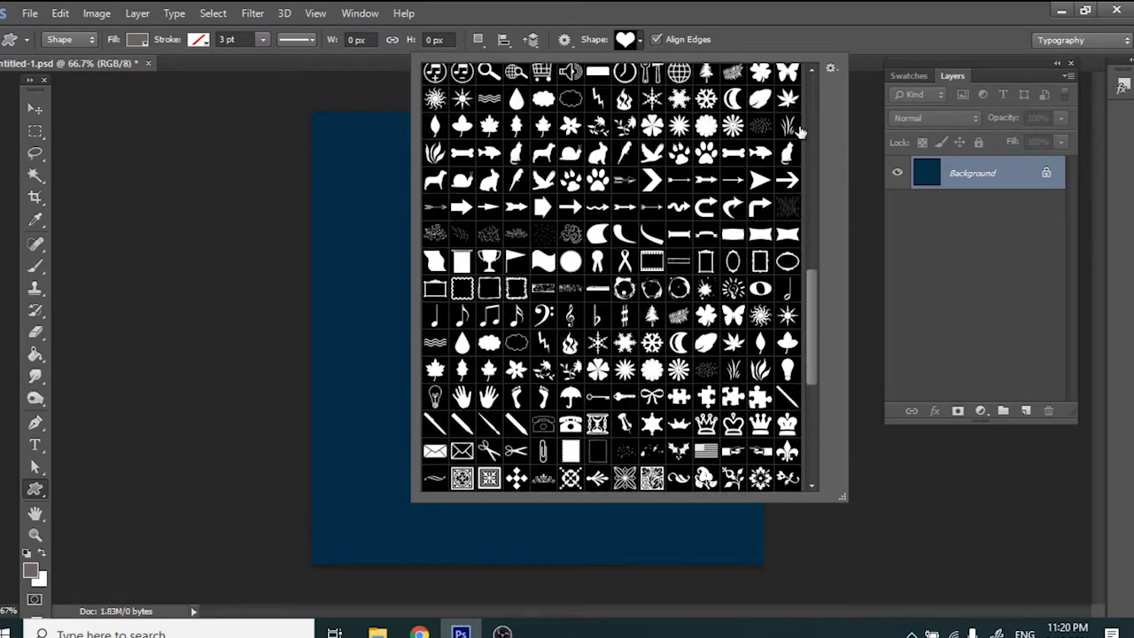
Append the All shape set to the custom shape library.
left_click(831, 68)
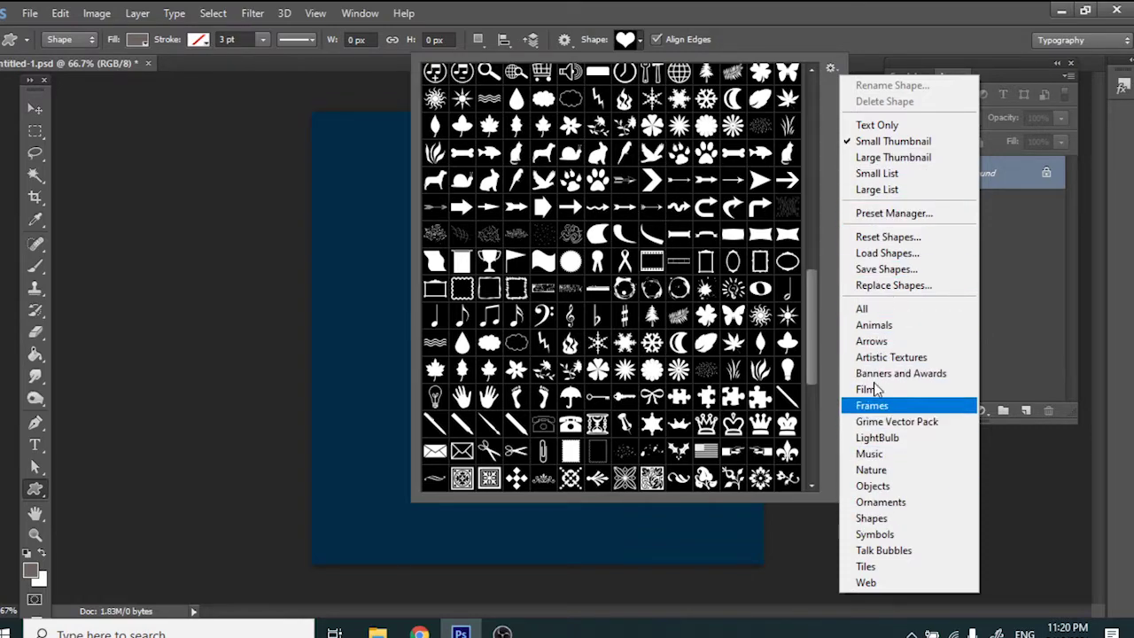
left_click(884, 310)
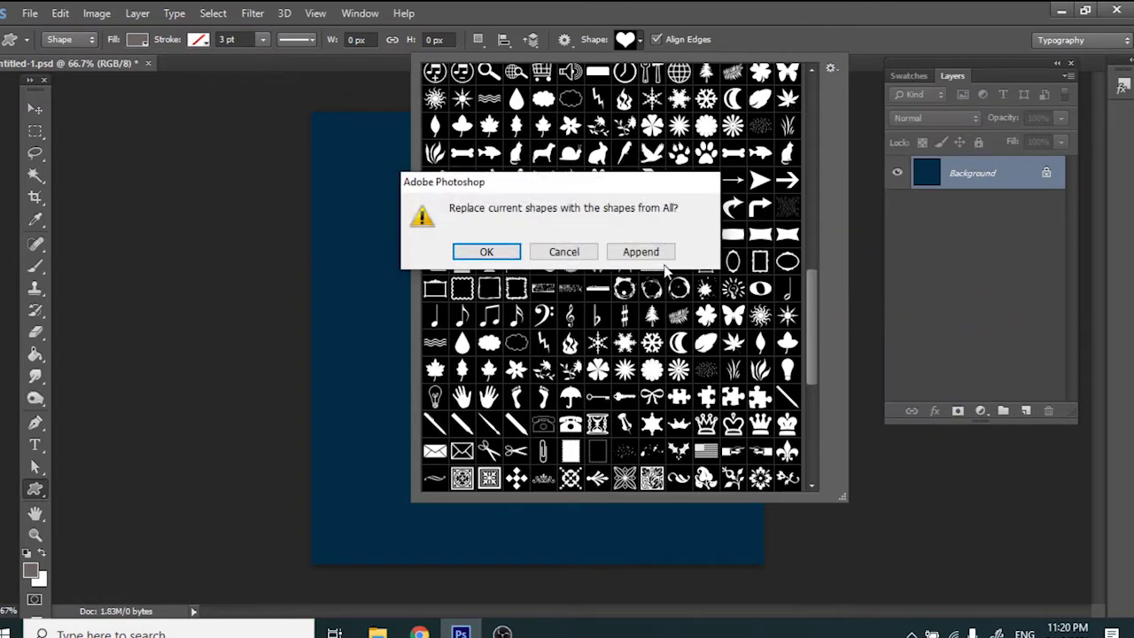
left_click(657, 255)
mouse_move(811, 266)
left_mouse_down()
mouse_move(818, 256)
mouse_move(839, 434)
mouse_move(829, 449)
mouse_move(837, 78)
left_mouse_up()
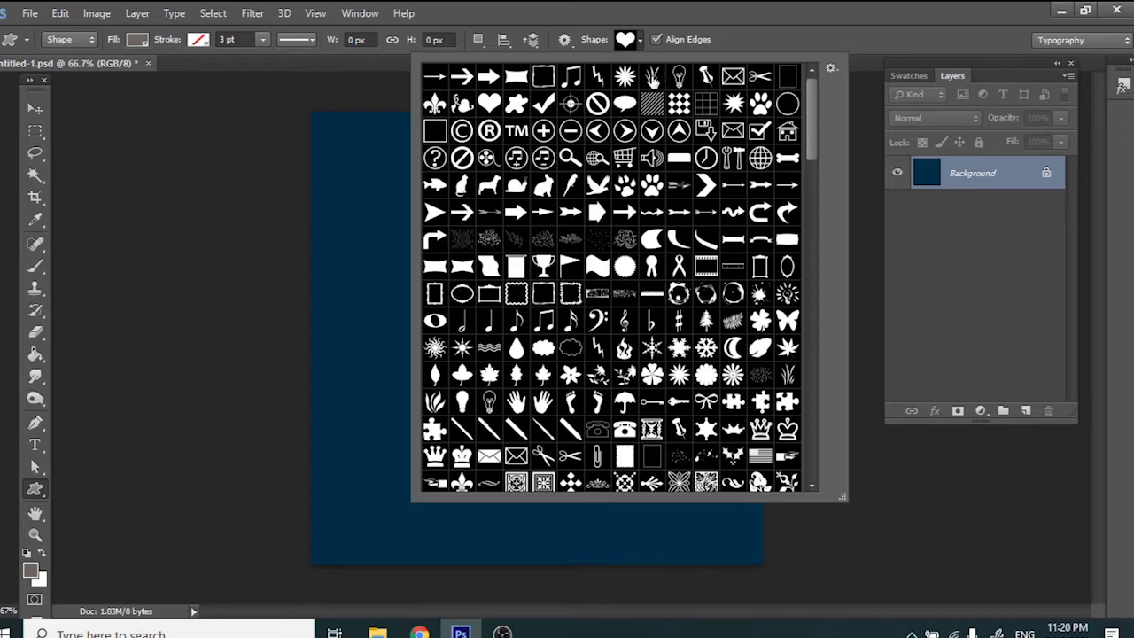
left_click(37, 490)
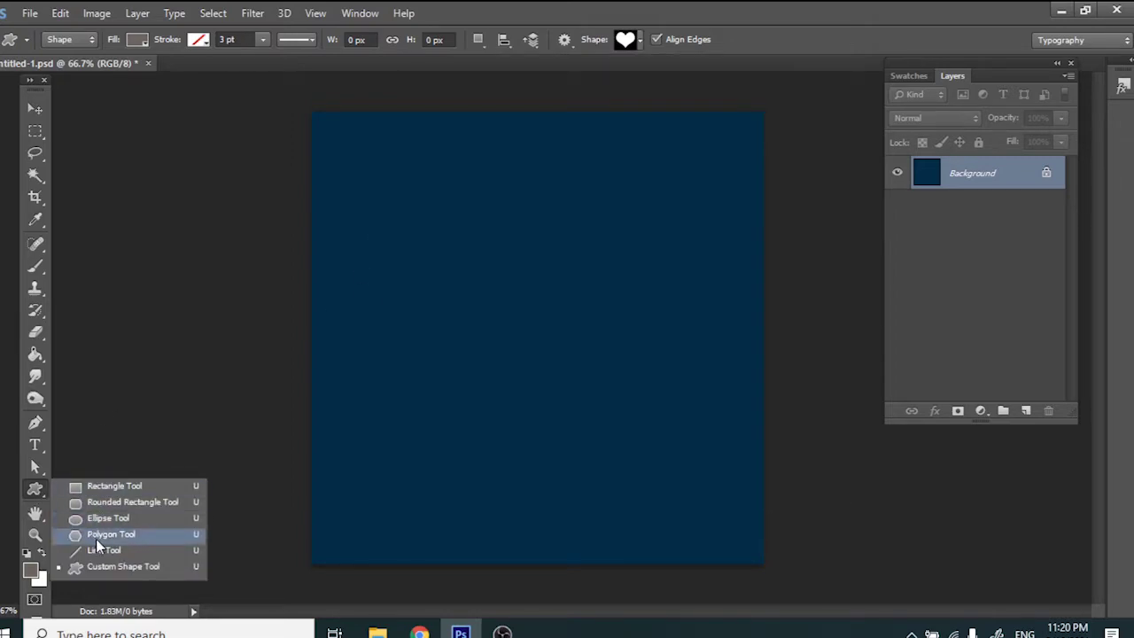
Draw a large custom heart near the canvas centre and fill it bright red.
left_click(99, 567)
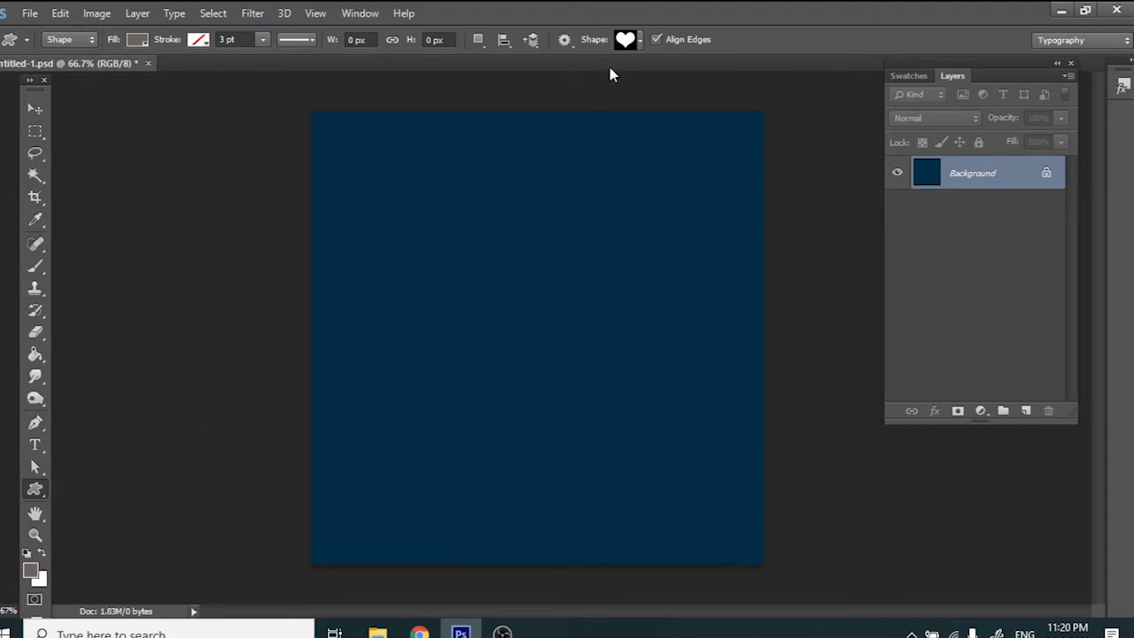
left_click(643, 39)
left_click_drag(443, 207, 759, 484)
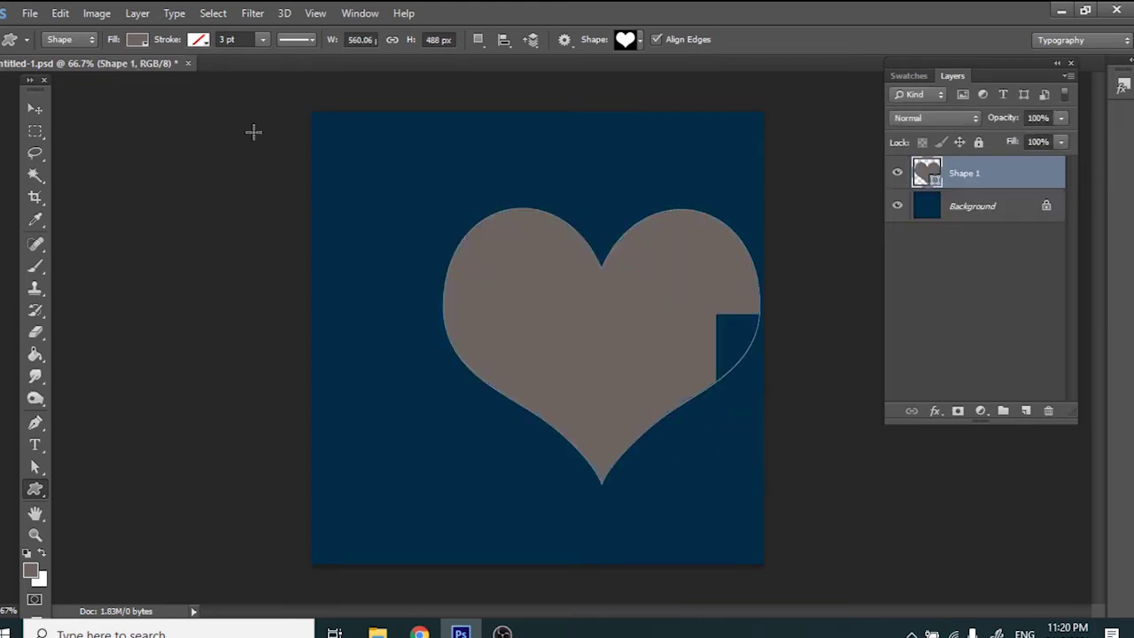
left_click(138, 39)
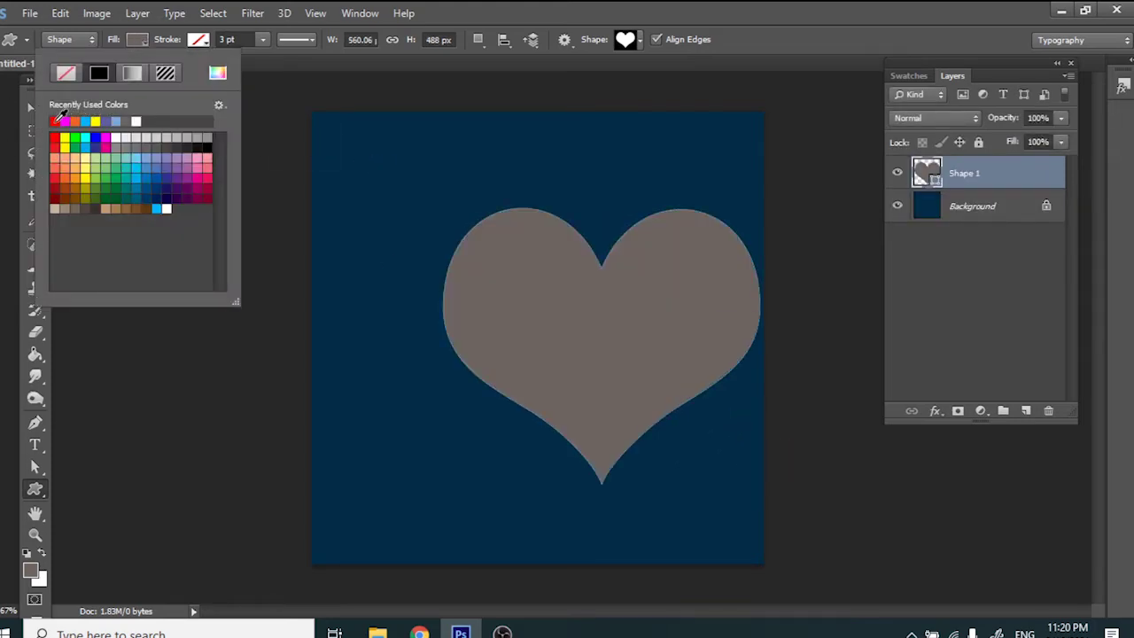
left_click(53, 189)
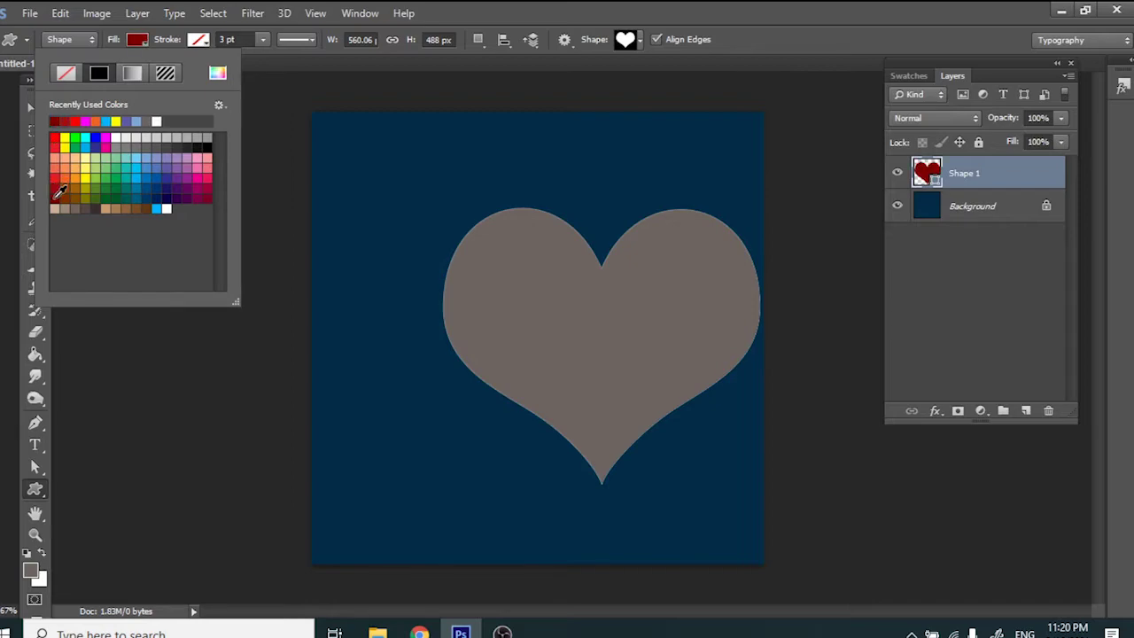
left_click(75, 120)
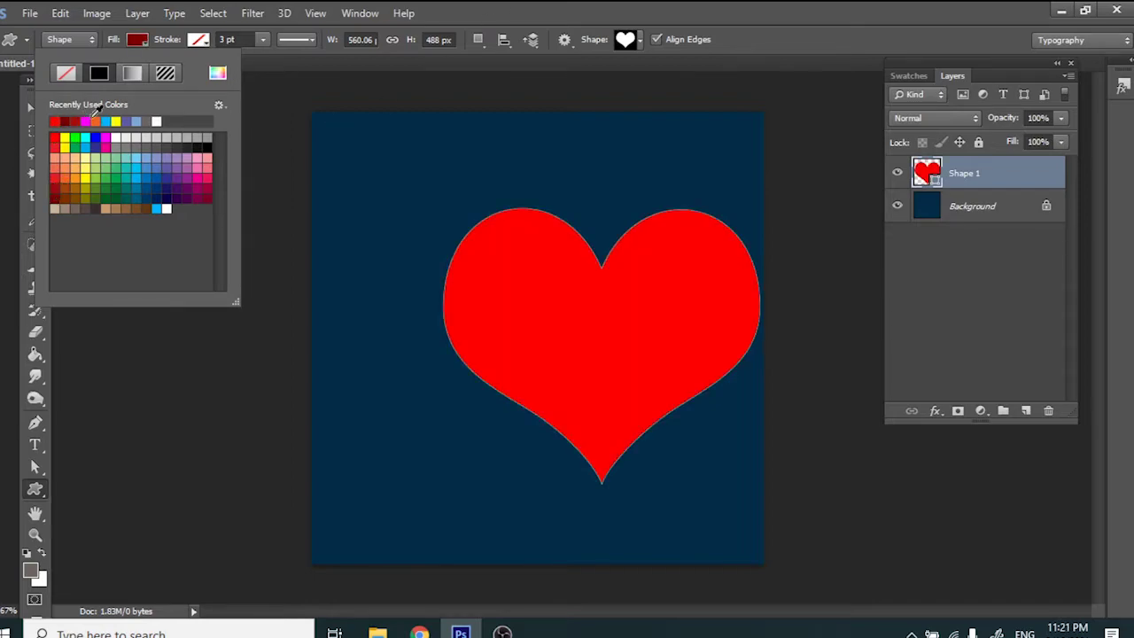
key("Return")
Add a Drop Shadow with 17 px distance to the heart and move it upper left.
left_click(36, 110)
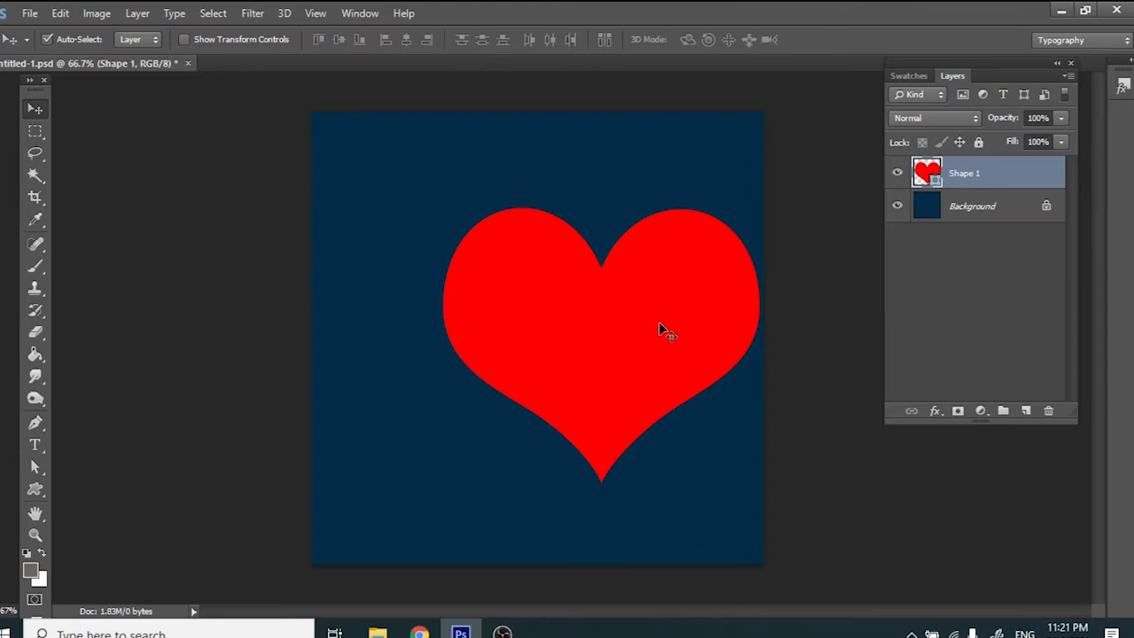
mouse_move(664, 329)
left_mouse_down()
mouse_move(598, 351)
mouse_move(599, 342)
left_mouse_up()
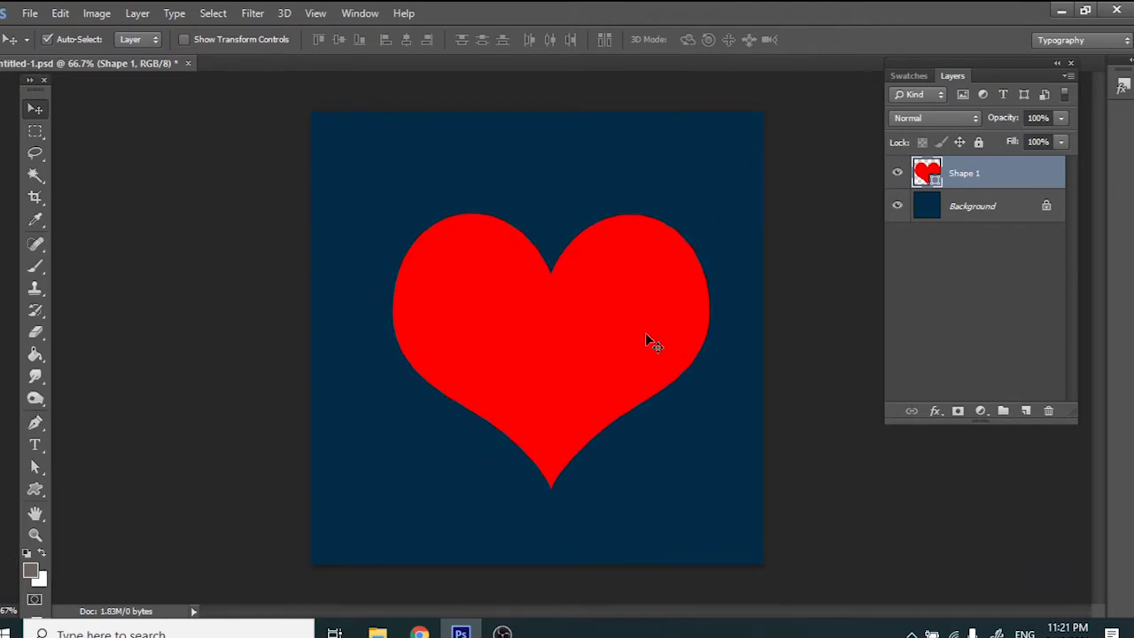
left_click(935, 413)
left_click(993, 392)
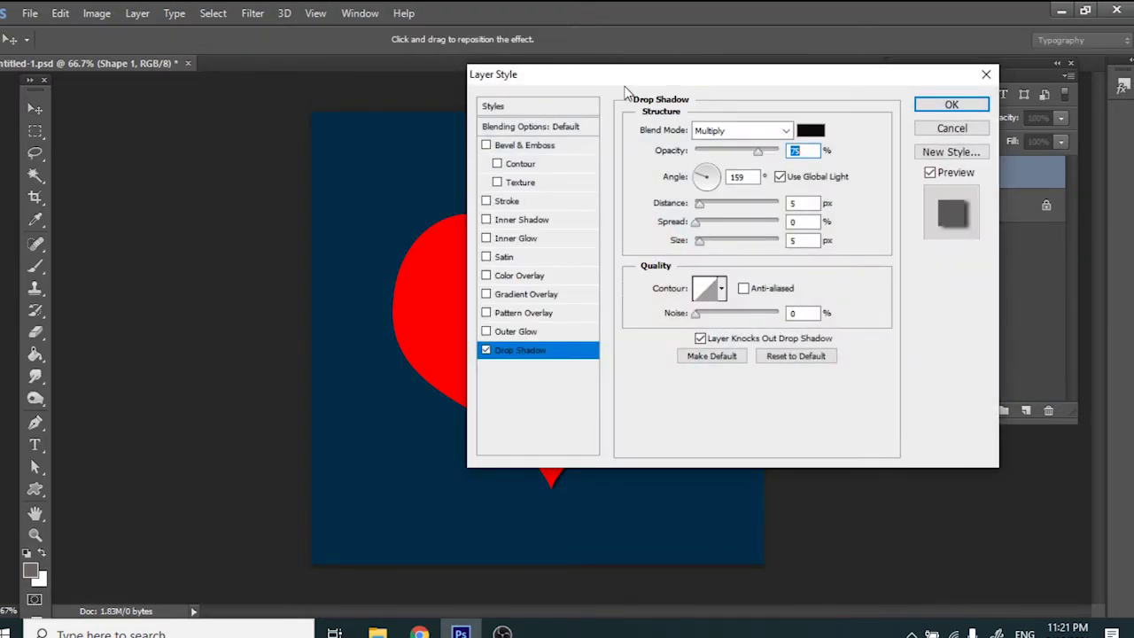
left_click_drag(706, 80, 872, 33)
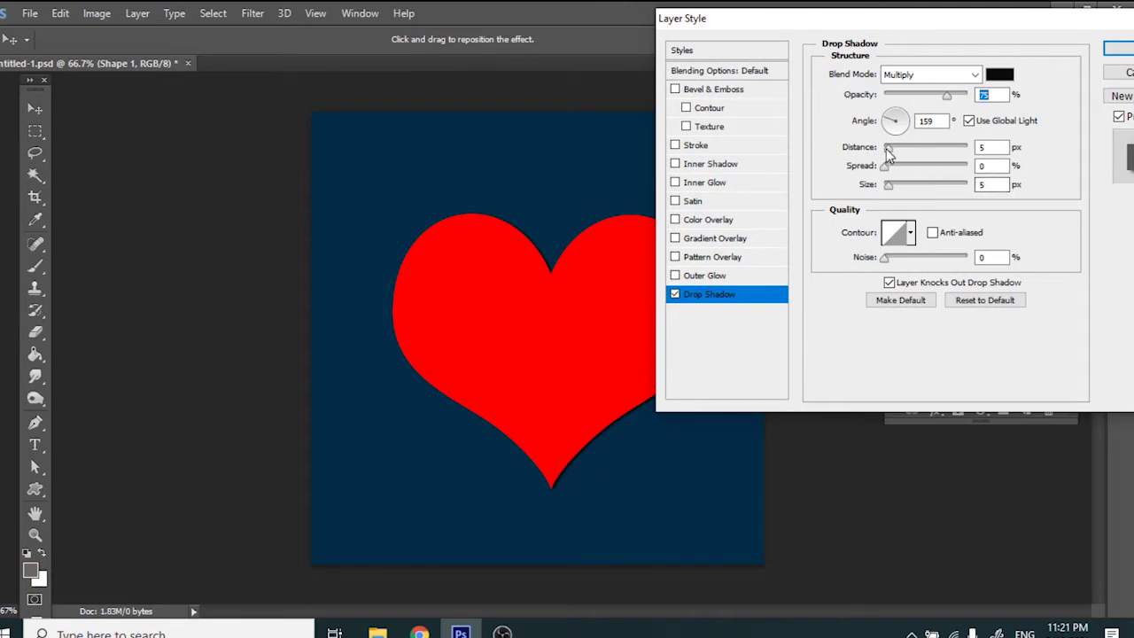
left_click_drag(889, 151, 899, 154)
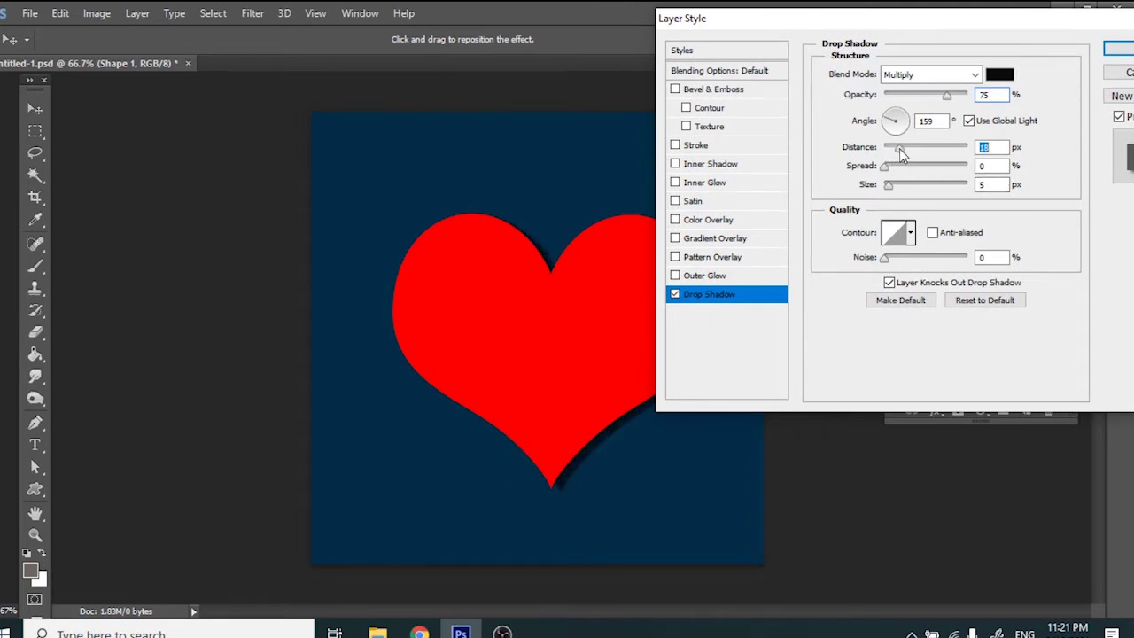
mouse_move(997, 22)
left_mouse_down()
mouse_move(954, 29)
mouse_move(375, 321)
mouse_move(240, 118)
mouse_move(254, 106)
left_mouse_up()
left_click(397, 131)
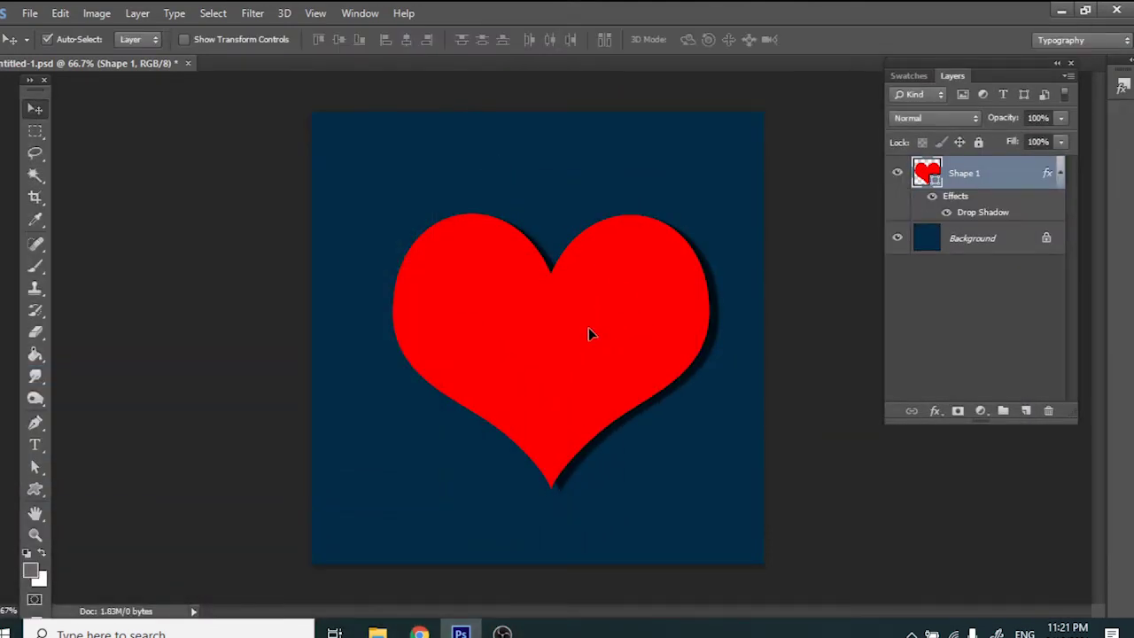
left_click_drag(589, 327, 531, 253)
Draw a pink butterfly custom shape in the canvas's lower right.
left_click(36, 496)
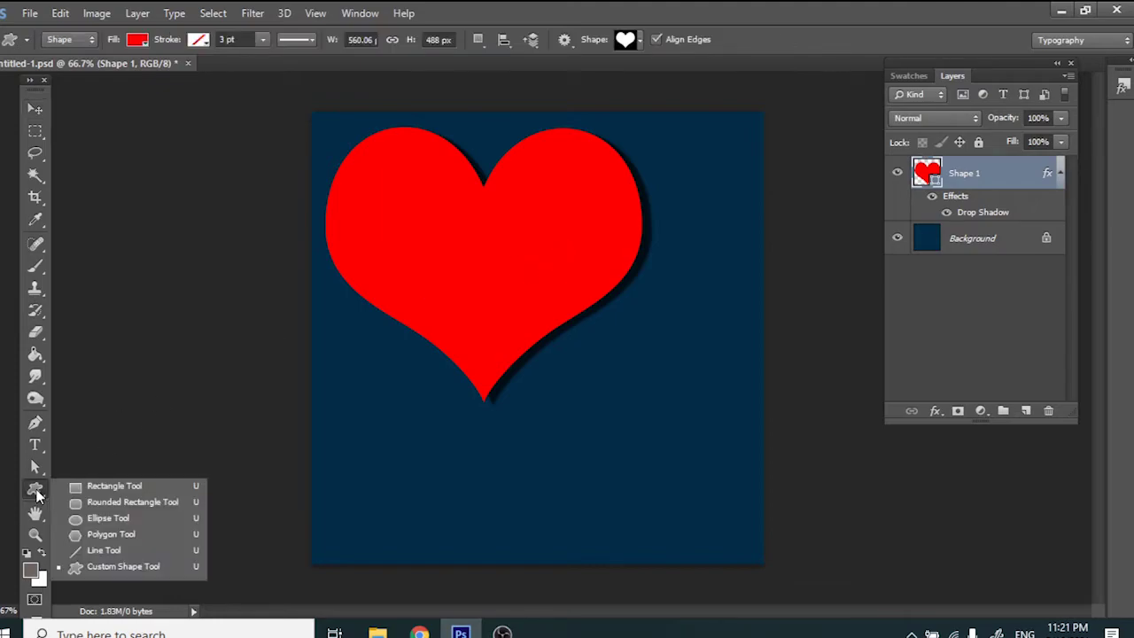
left_click(115, 567)
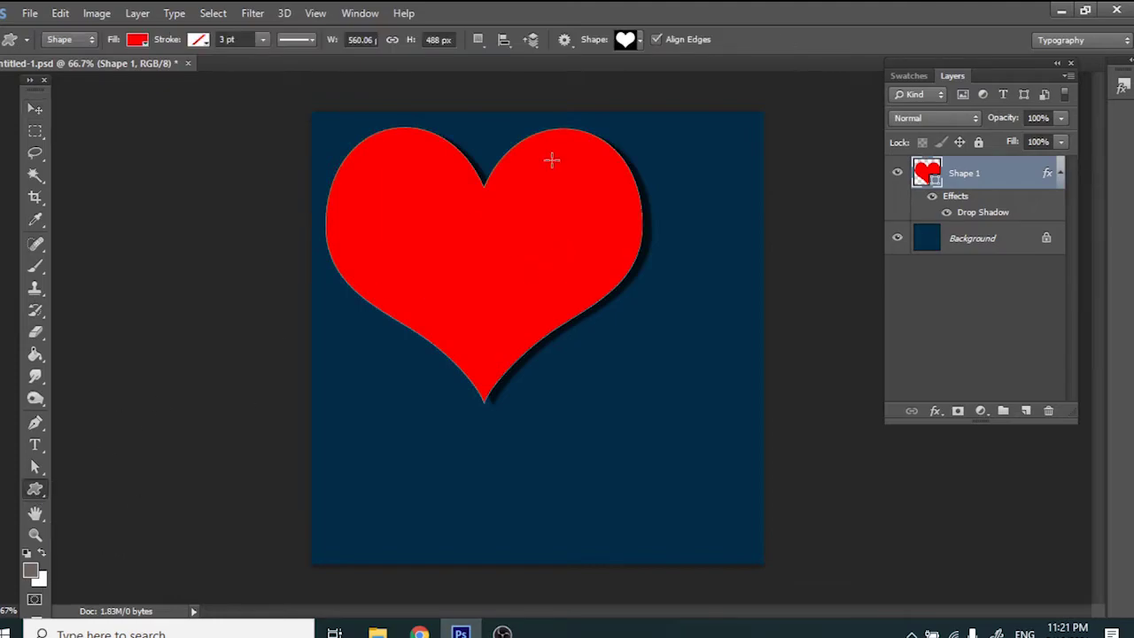
left_click(639, 40)
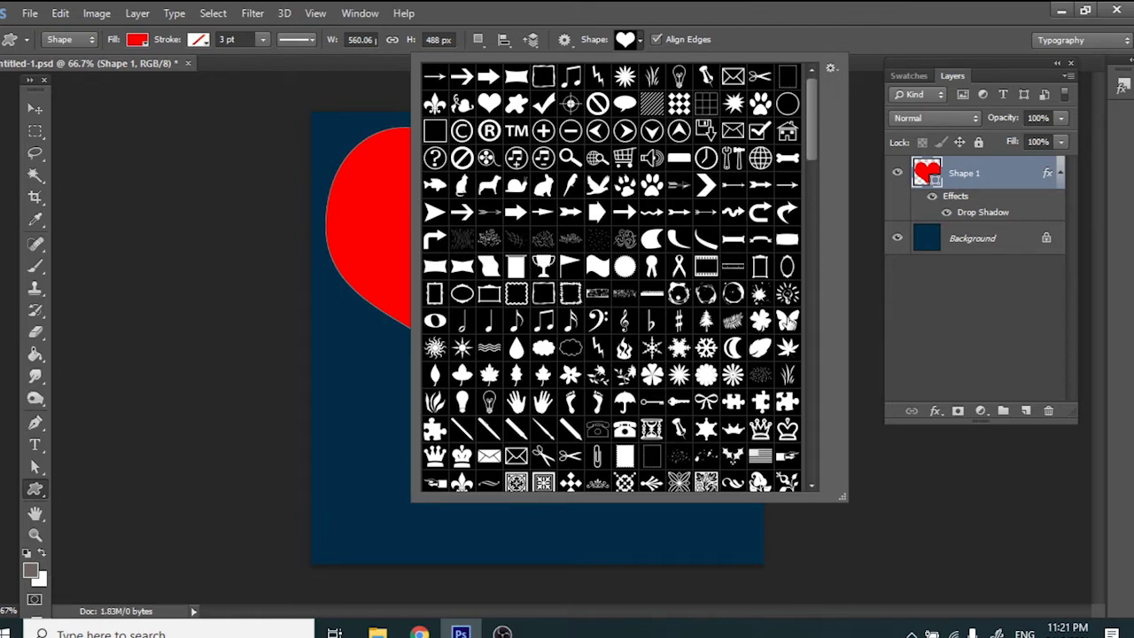
left_click(786, 320)
left_click(744, 16)
left_click_drag(571, 373, 736, 516)
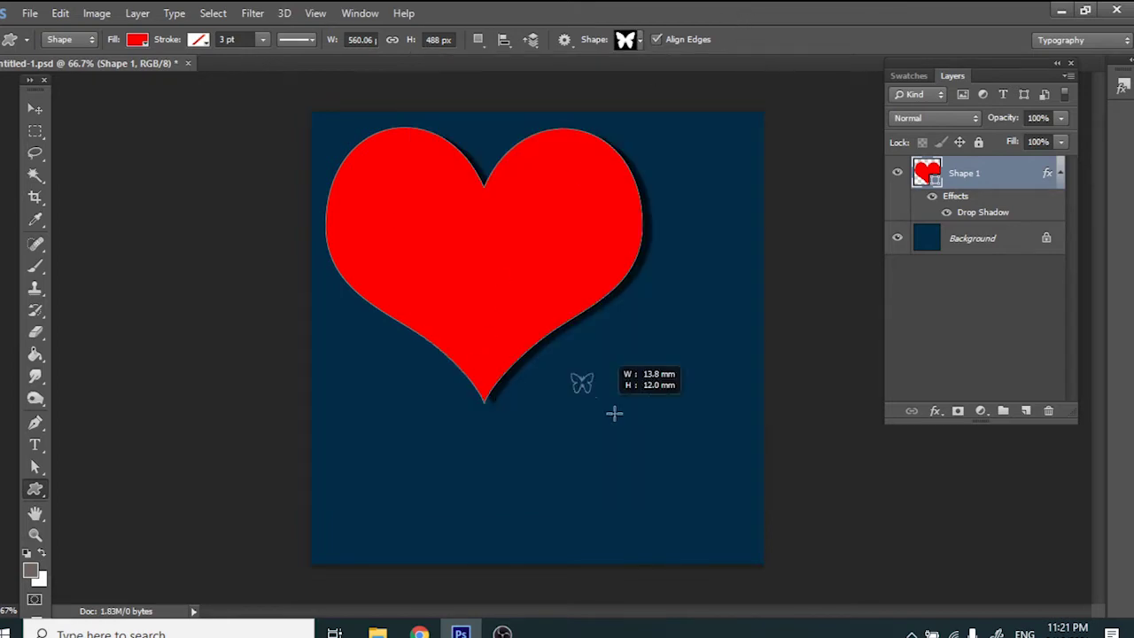
left_click(137, 41)
left_click(206, 170)
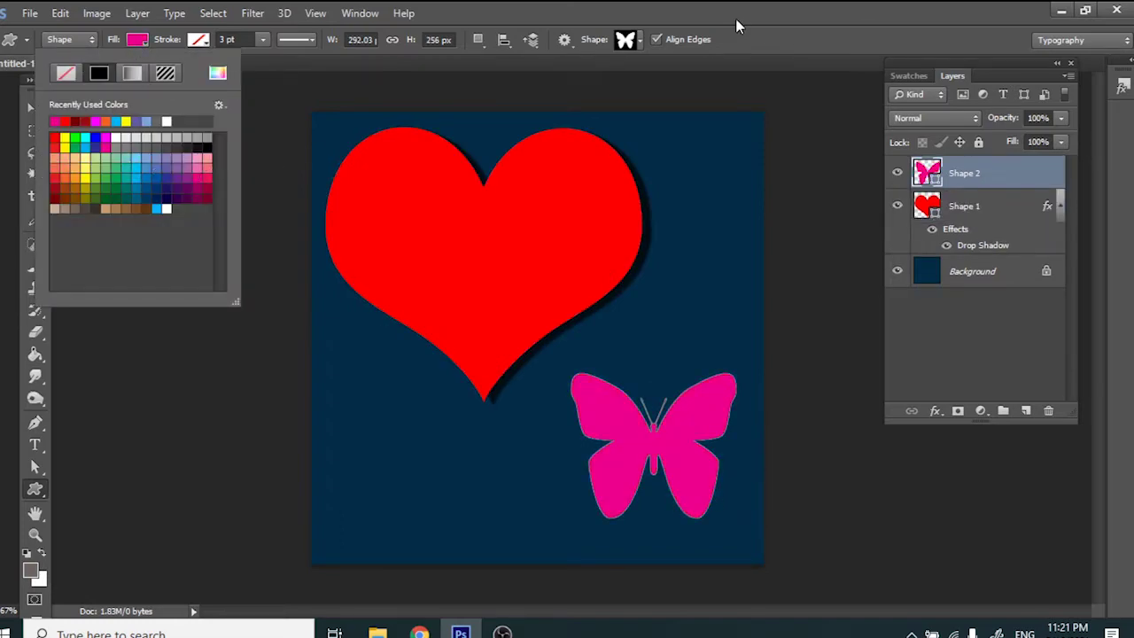
left_click(762, 13)
Nudge the butterfly into position at the lower right with the Move tool.
left_click(35, 109)
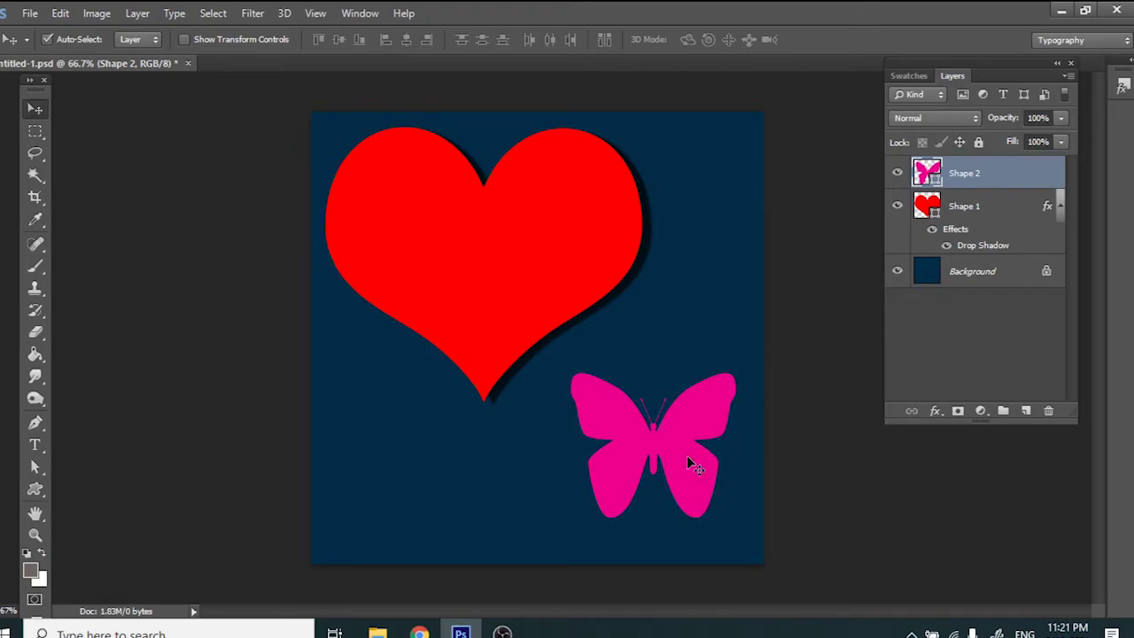
left_click_drag(686, 455, 687, 470)
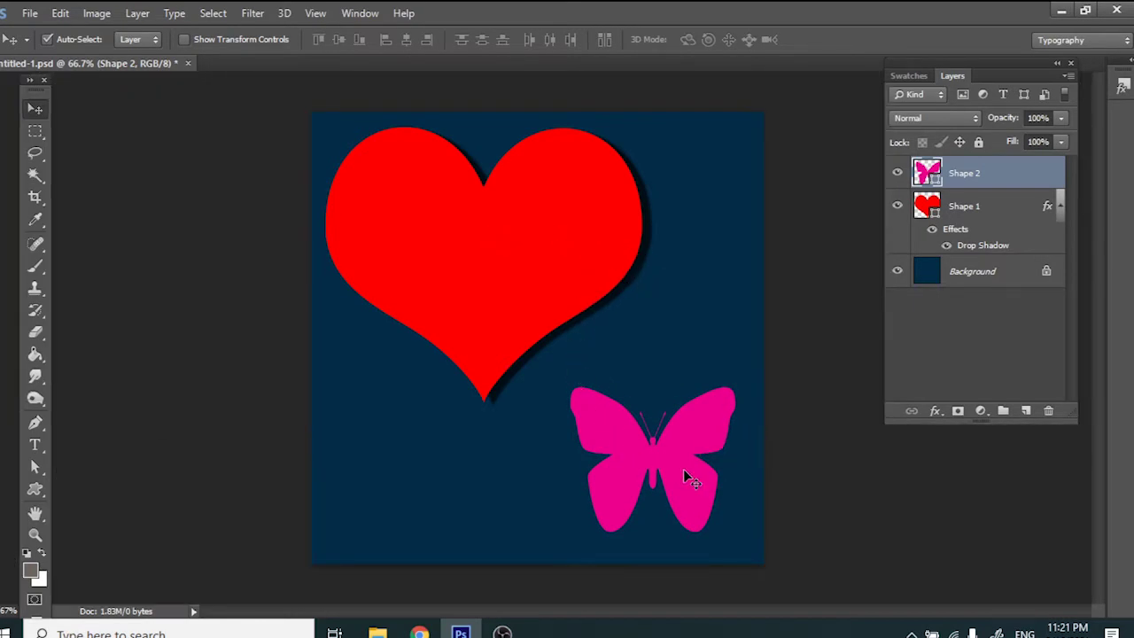
left_click_drag(699, 474, 710, 471)
mouse_move(482, 247)
left_mouse_down()
mouse_move(479, 267)
mouse_move(477, 249)
mouse_move(561, 249)
mouse_move(546, 260)
mouse_move(535, 250)
left_mouse_up()
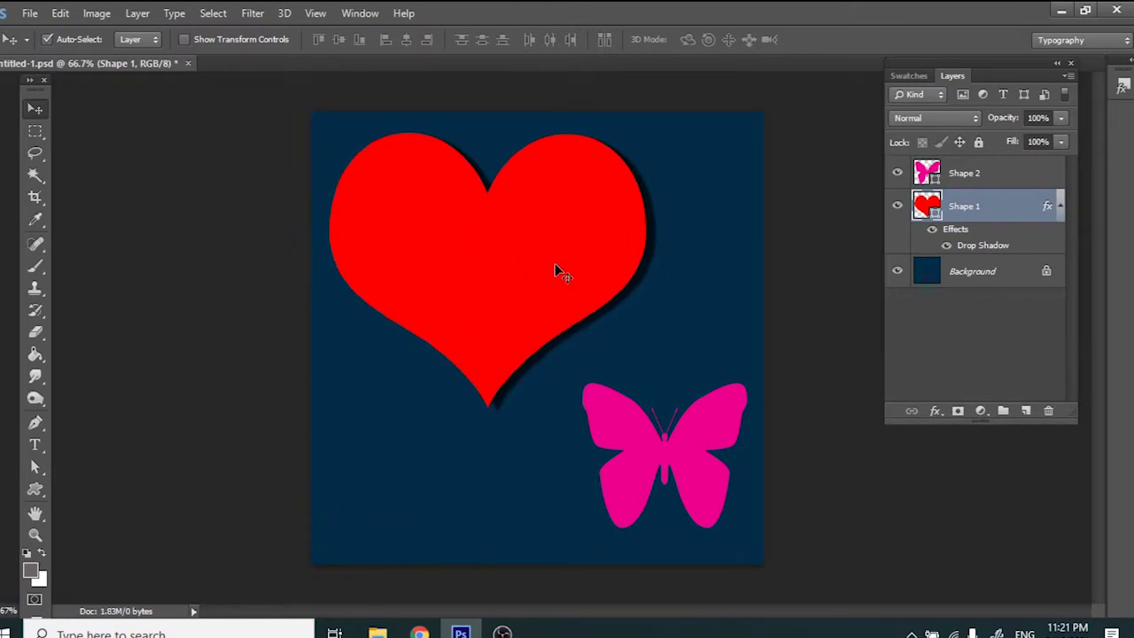
Review the heart's Drop Shadow, copy its layer style, and move the butterfly up-left.
double_click(975, 246)
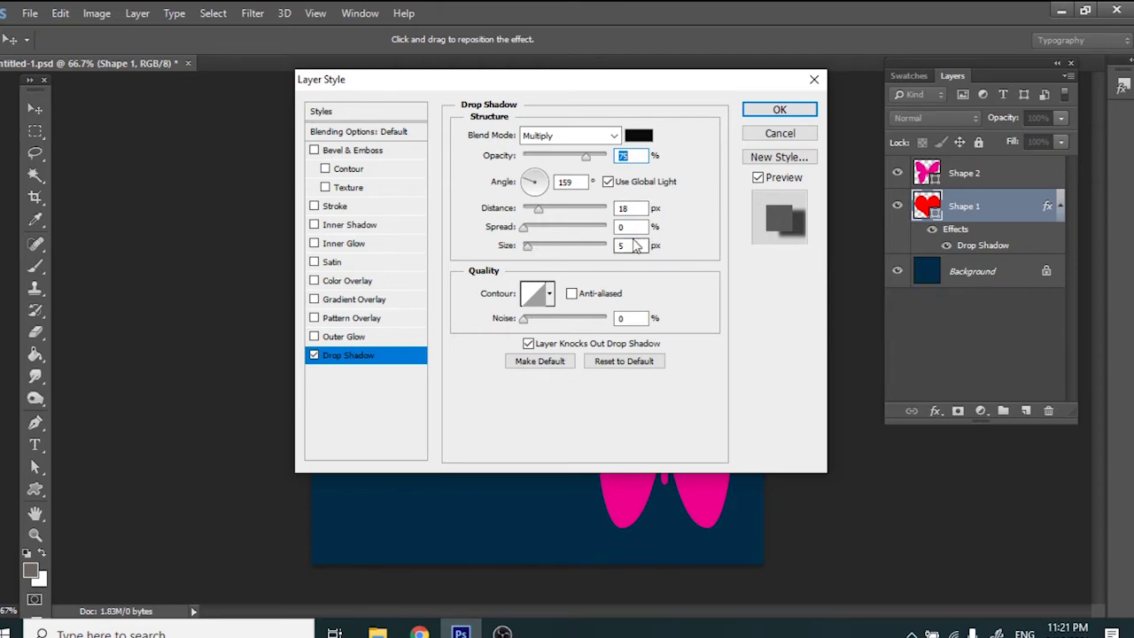
left_click_drag(705, 88, 532, 94)
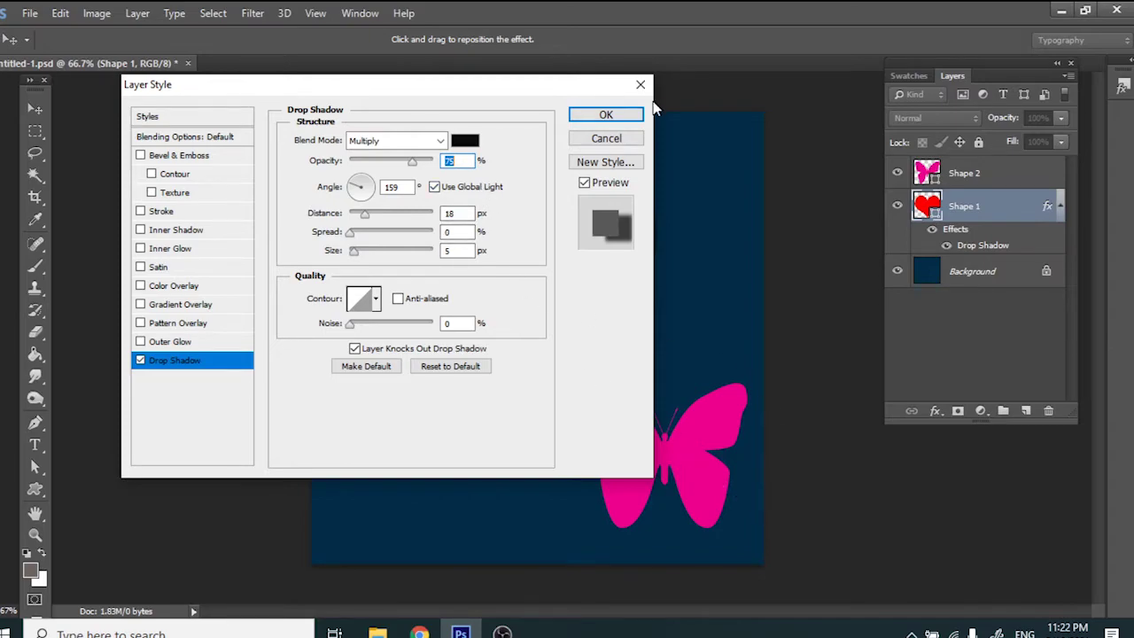
left_click(611, 139)
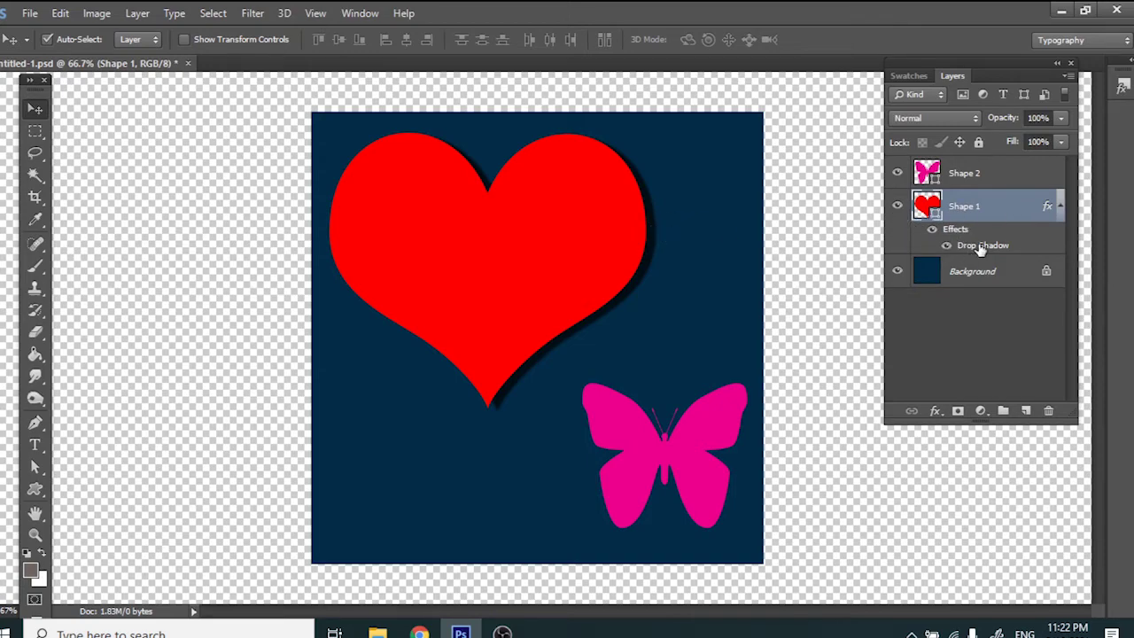
right_click(972, 234)
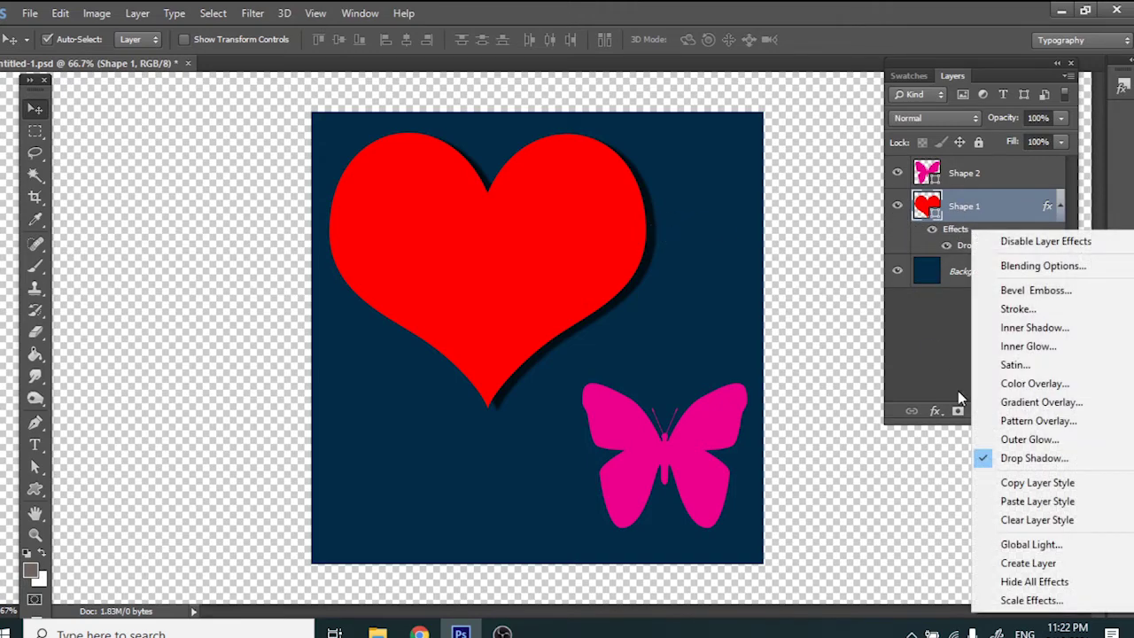
left_click(1038, 484)
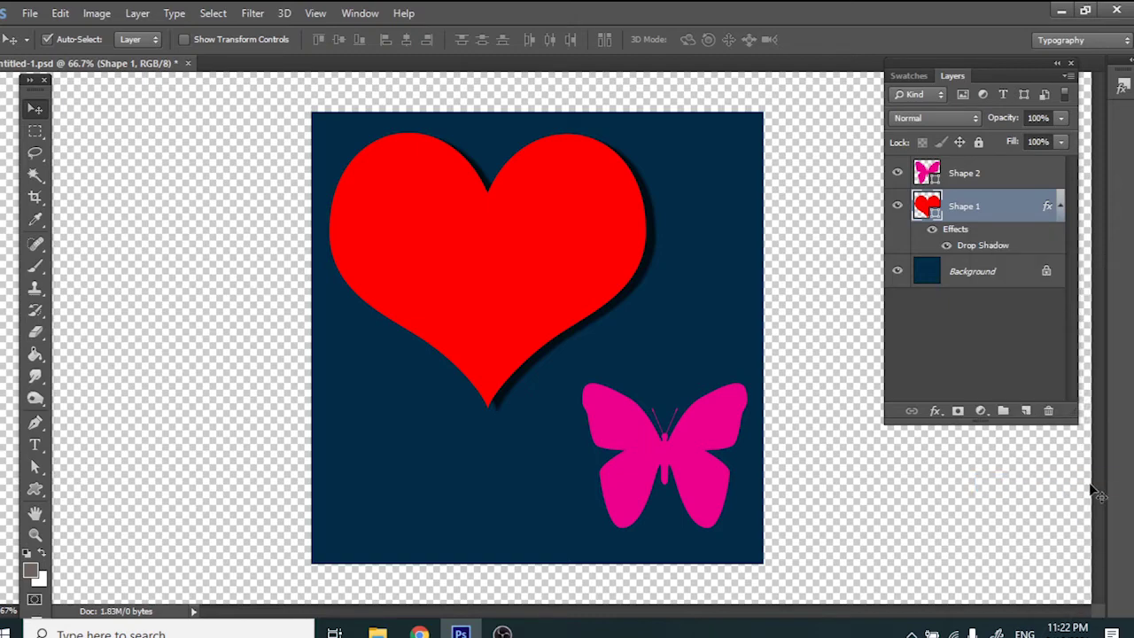
left_click(709, 485)
left_click_drag(707, 485, 675, 448)
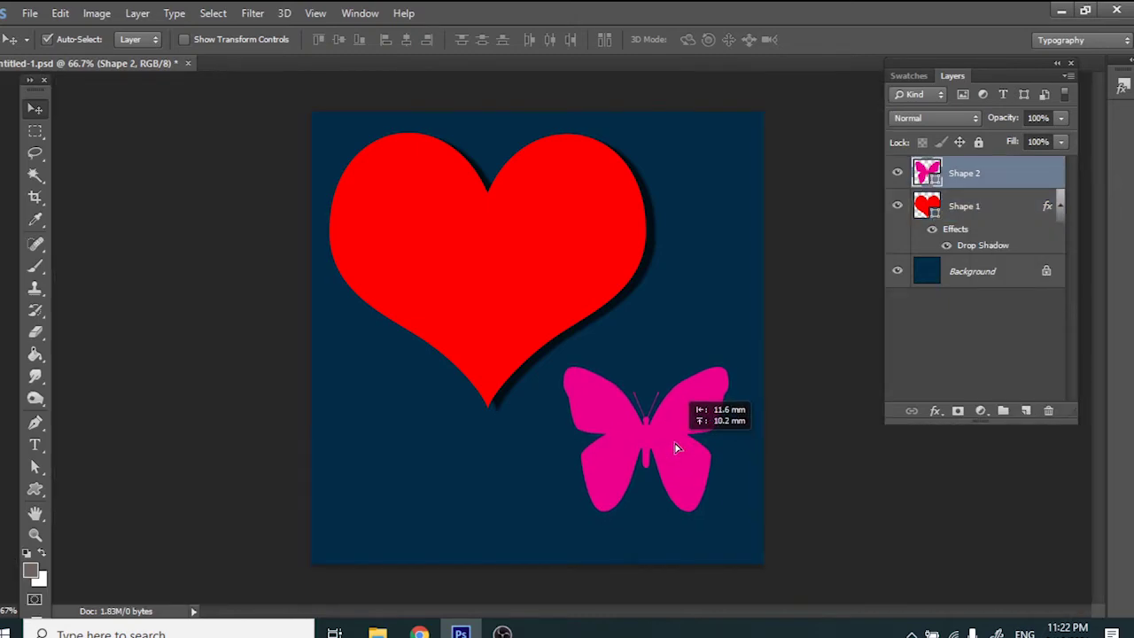
Paste the heart's drop shadow onto the butterfly layer and nudge both shapes slightly right.
right_click(964, 178)
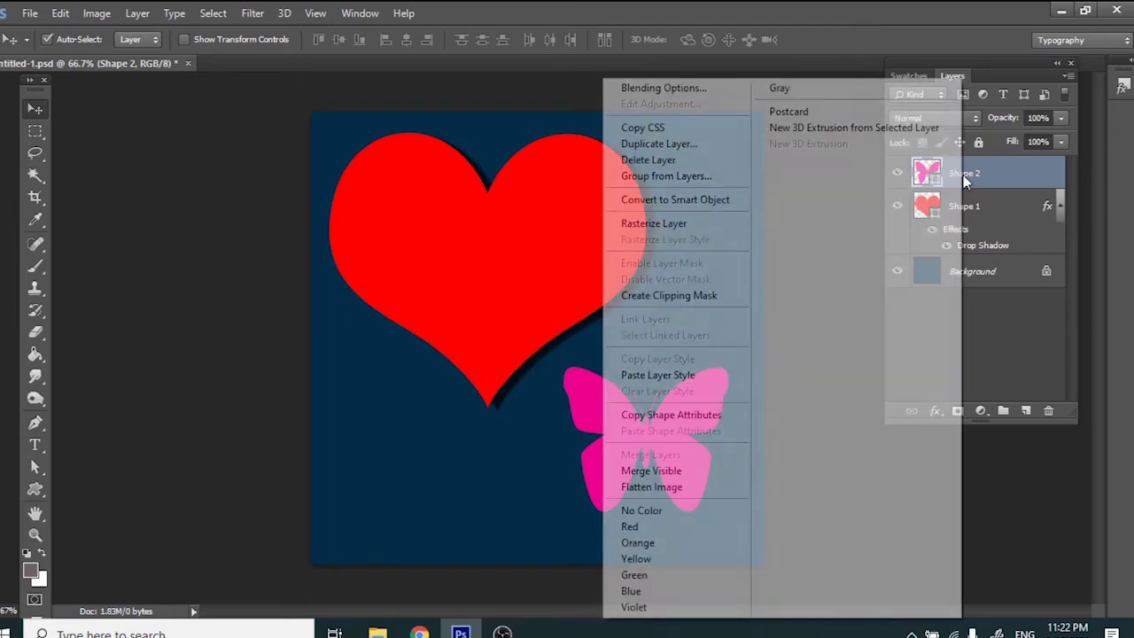
left_click(681, 378)
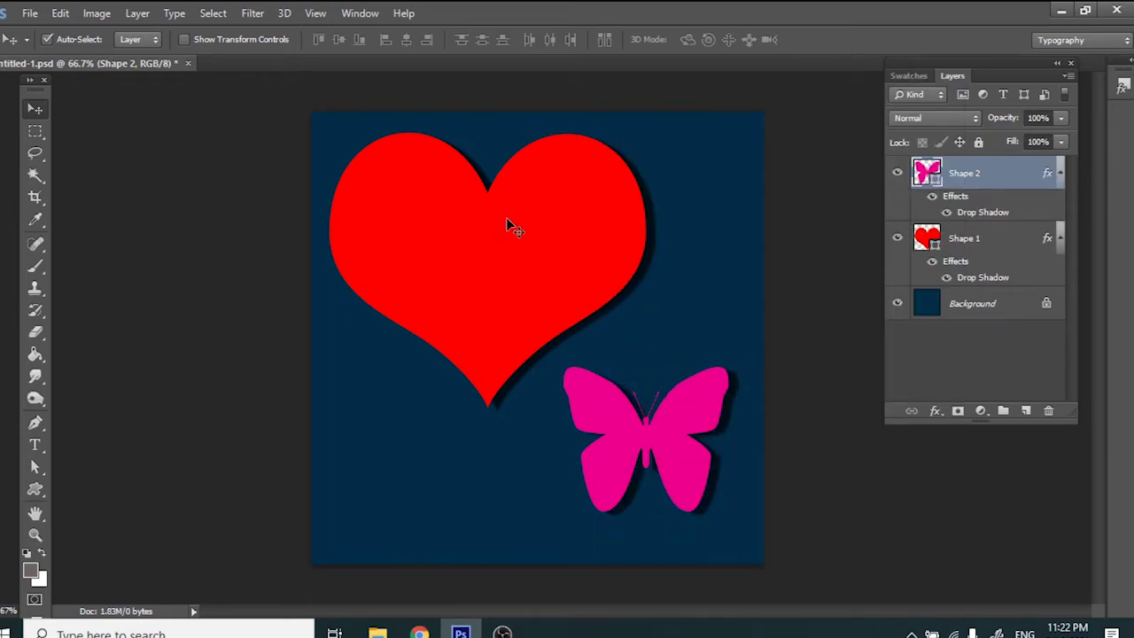
left_click_drag(509, 226, 519, 219)
mouse_move(637, 431)
left_mouse_down()
mouse_move(656, 454)
mouse_move(647, 448)
left_mouse_up()
Shift the heart a little right and down and nudge the butterfly slightly lower.
left_click(560, 266)
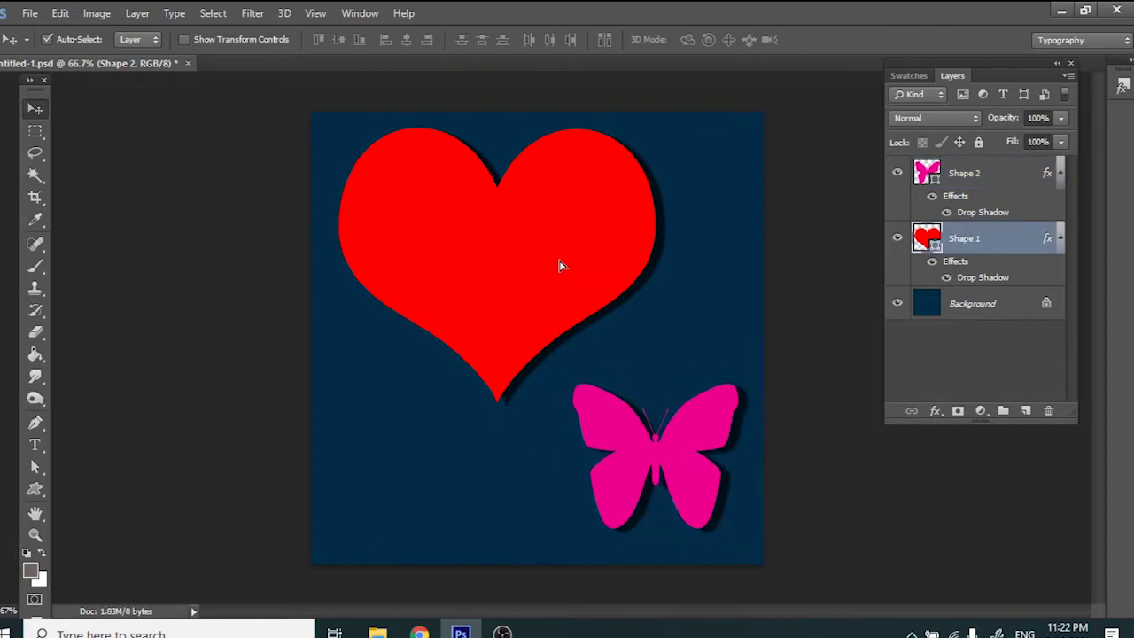
left_click_drag(560, 308, 570, 316)
left_click_drag(703, 469, 701, 474)
left_click(572, 305)
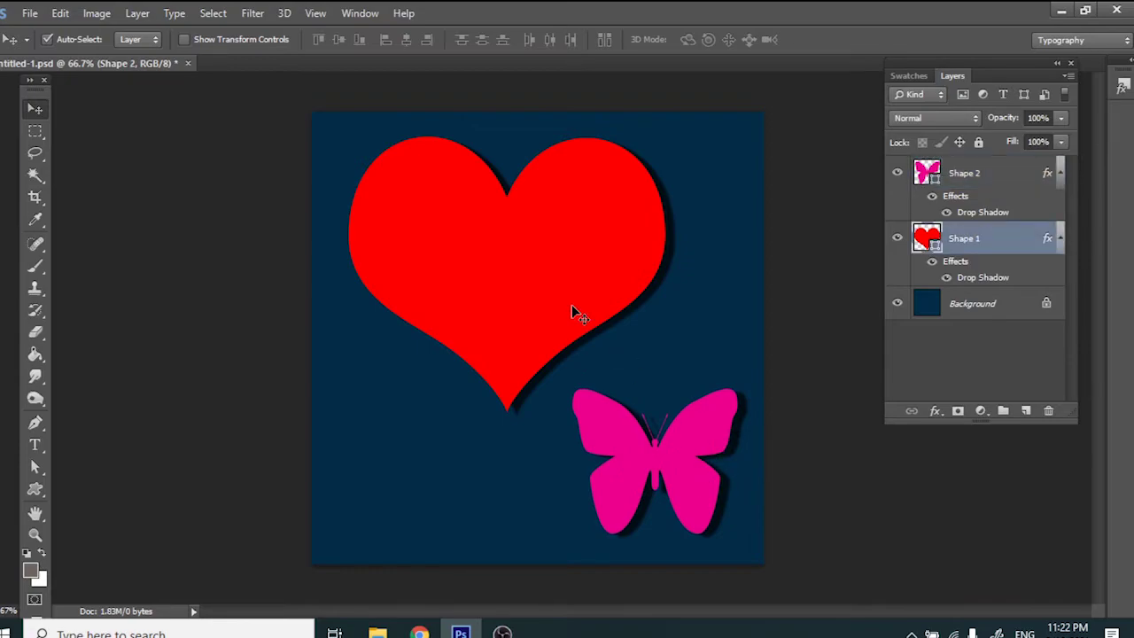
left_click(35, 490)
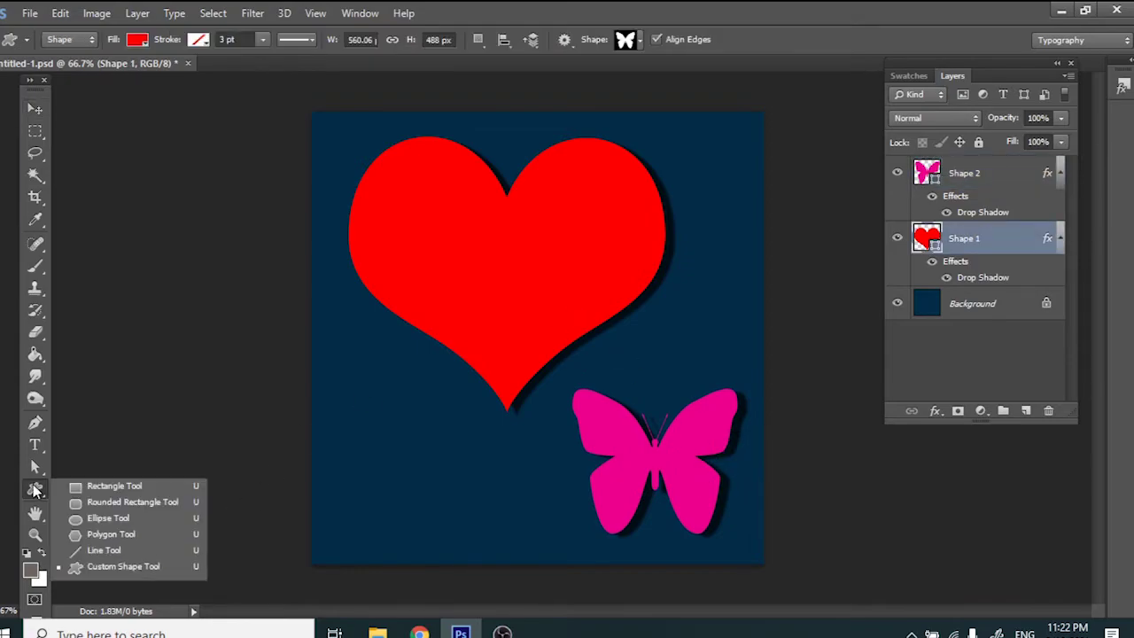
left_click(131, 566)
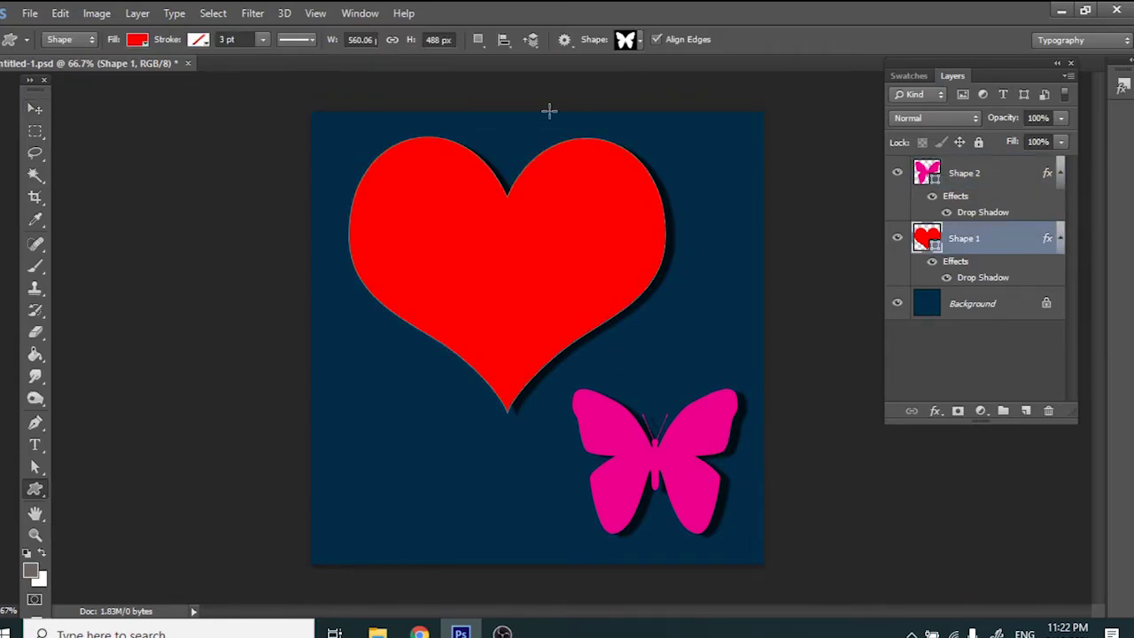
Select the butterfly's Shape 2 layer with the Move tool.
left_click(638, 46)
left_click(36, 108)
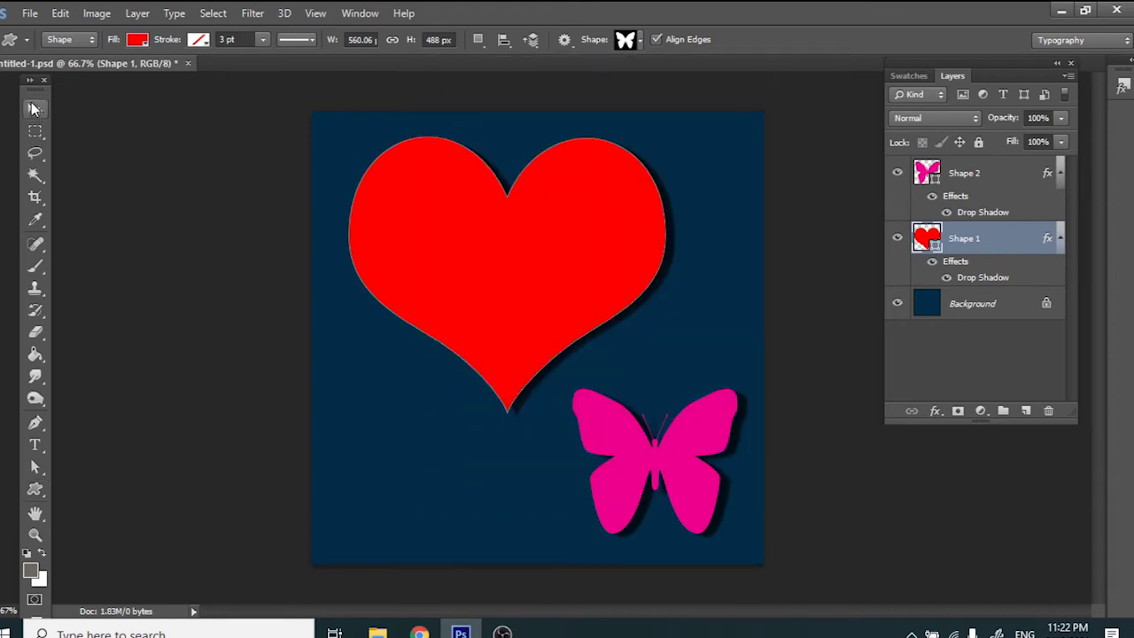
left_click(686, 487)
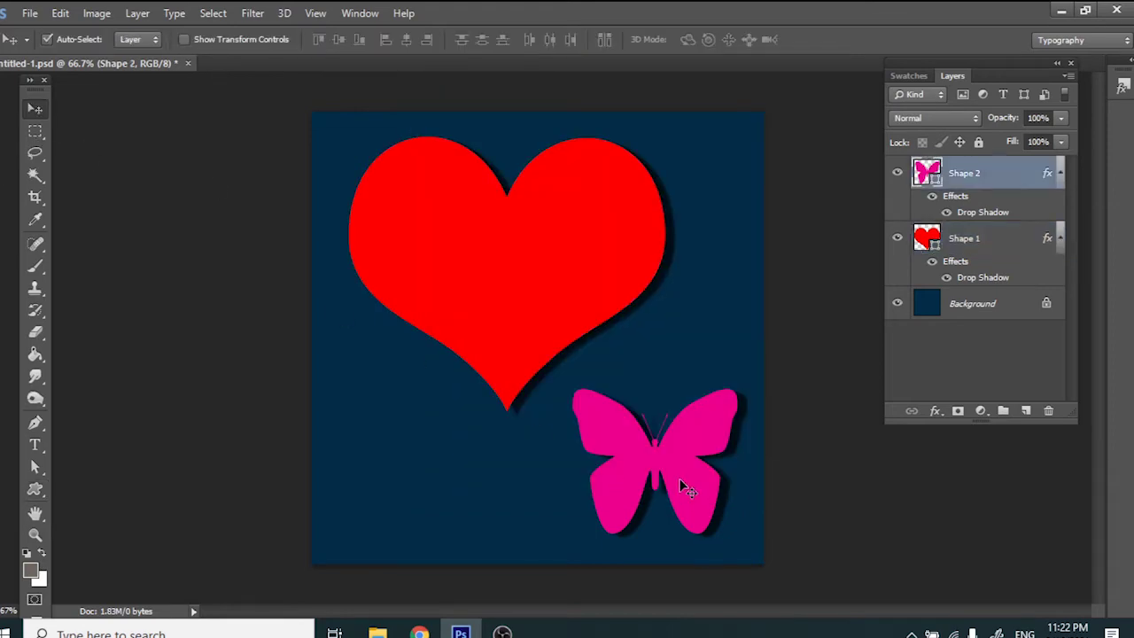
Change the butterfly's fill swatch to yellow and move the heart slightly.
left_click(35, 491)
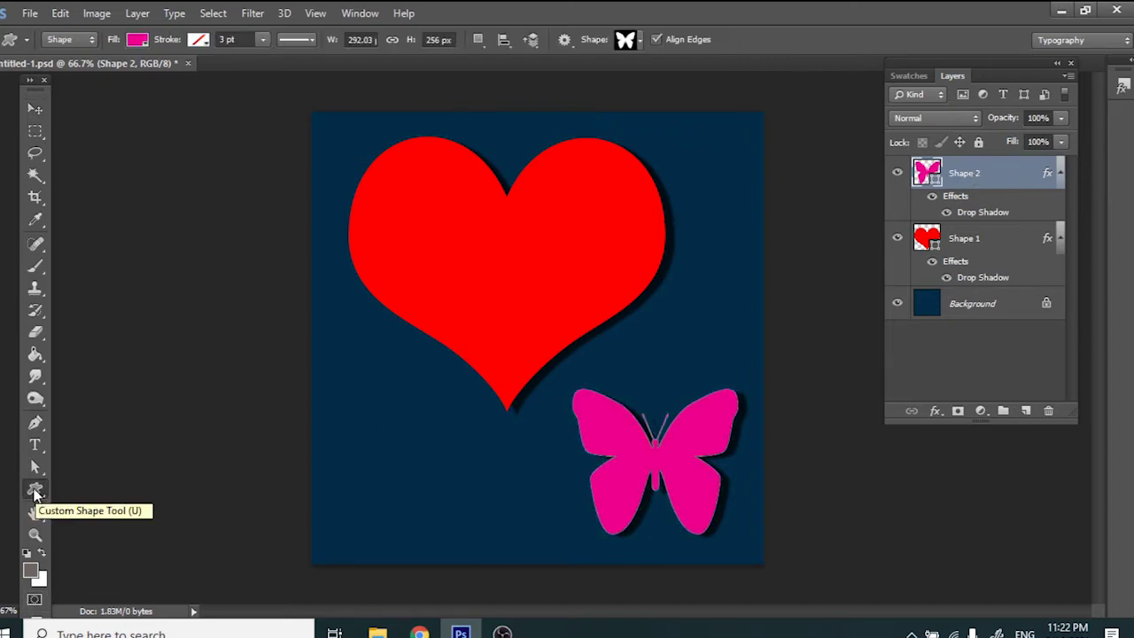
left_click(138, 40)
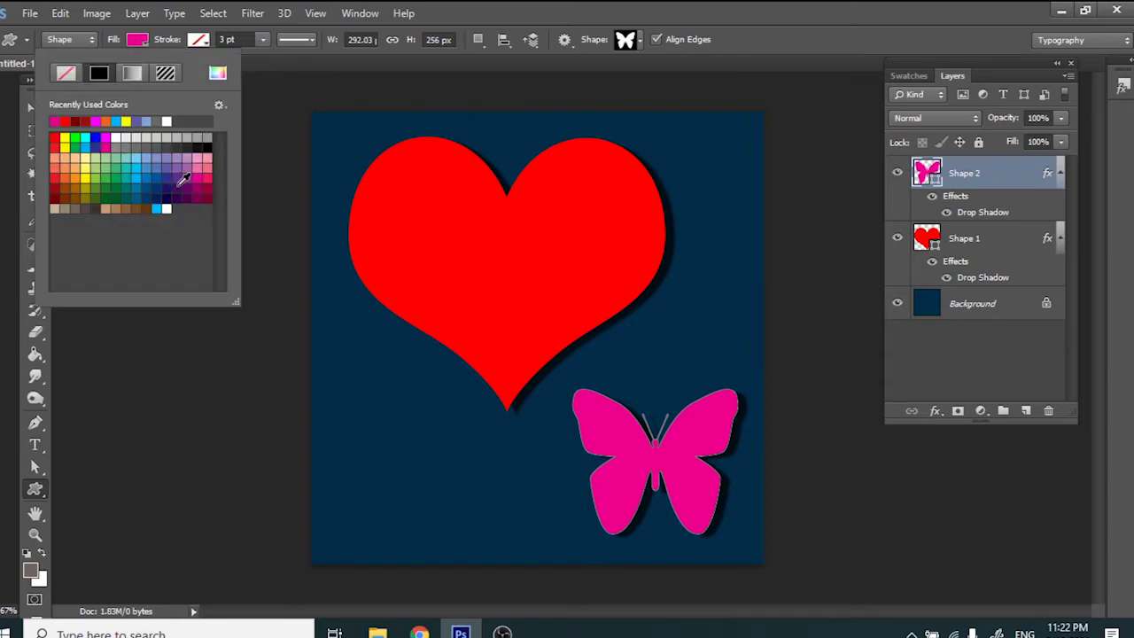
left_click(87, 173)
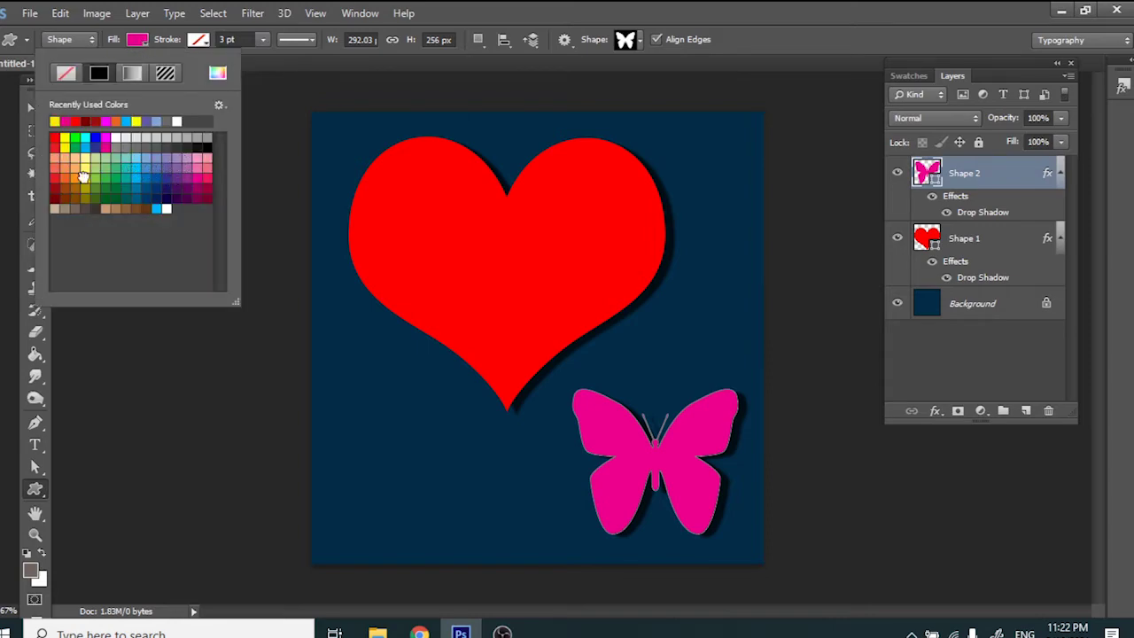
left_click(268, 144)
left_click(35, 108)
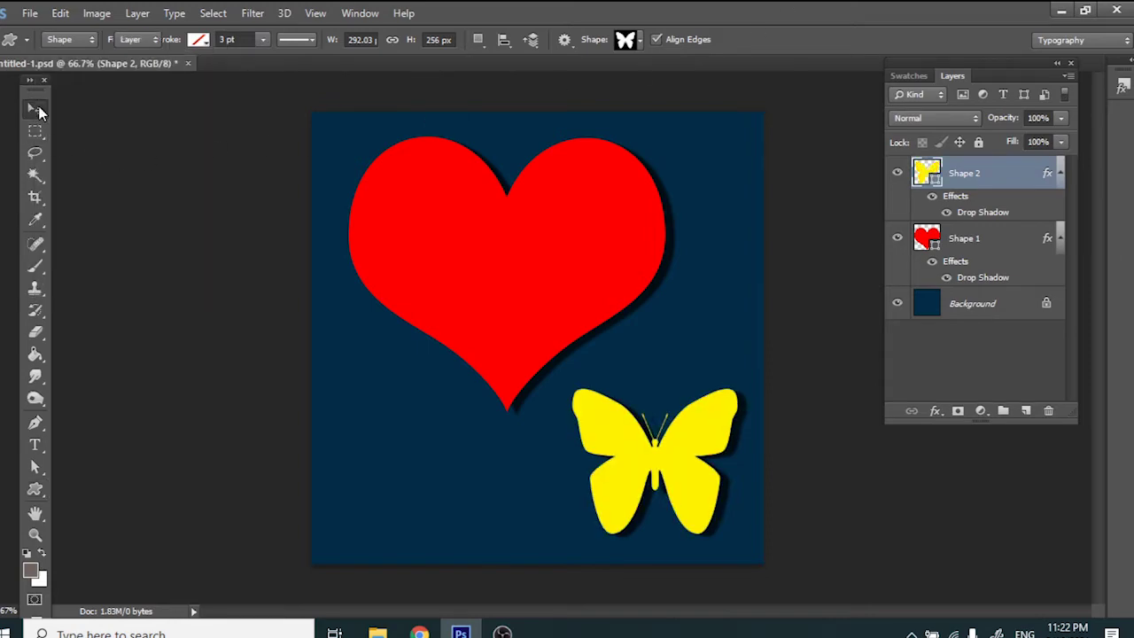
mouse_move(606, 253)
left_mouse_down()
mouse_move(607, 272)
mouse_move(575, 233)
left_mouse_up()
Delete the heart layer, drag the butterfly to centre, then delete its layer too.
key("Delete")
left_click_drag(698, 476, 589, 356)
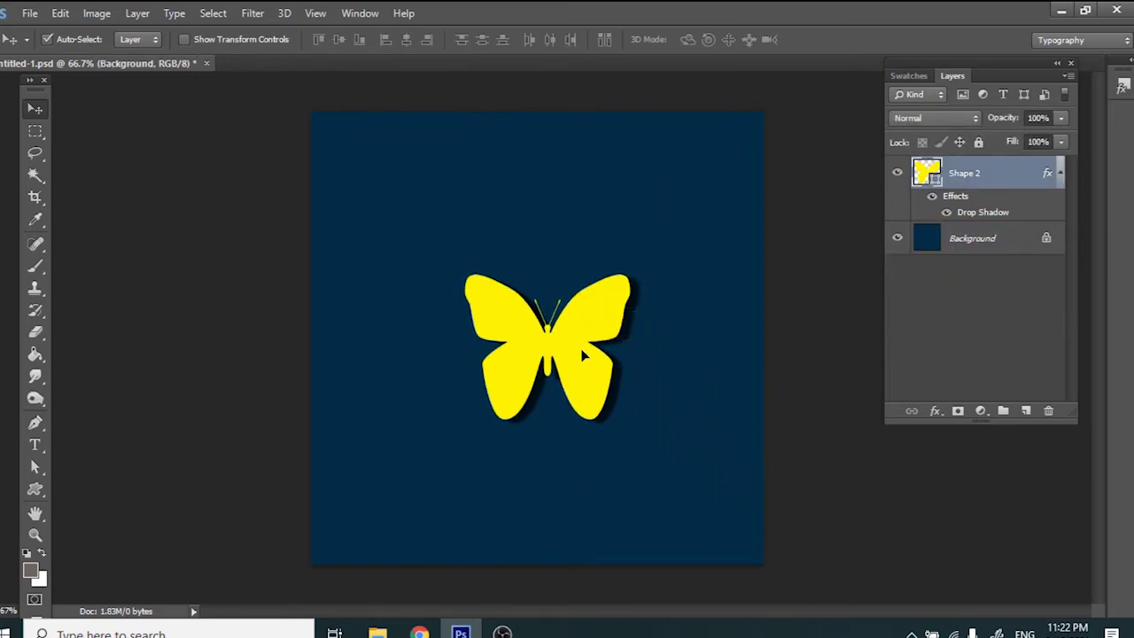
key("Delete")
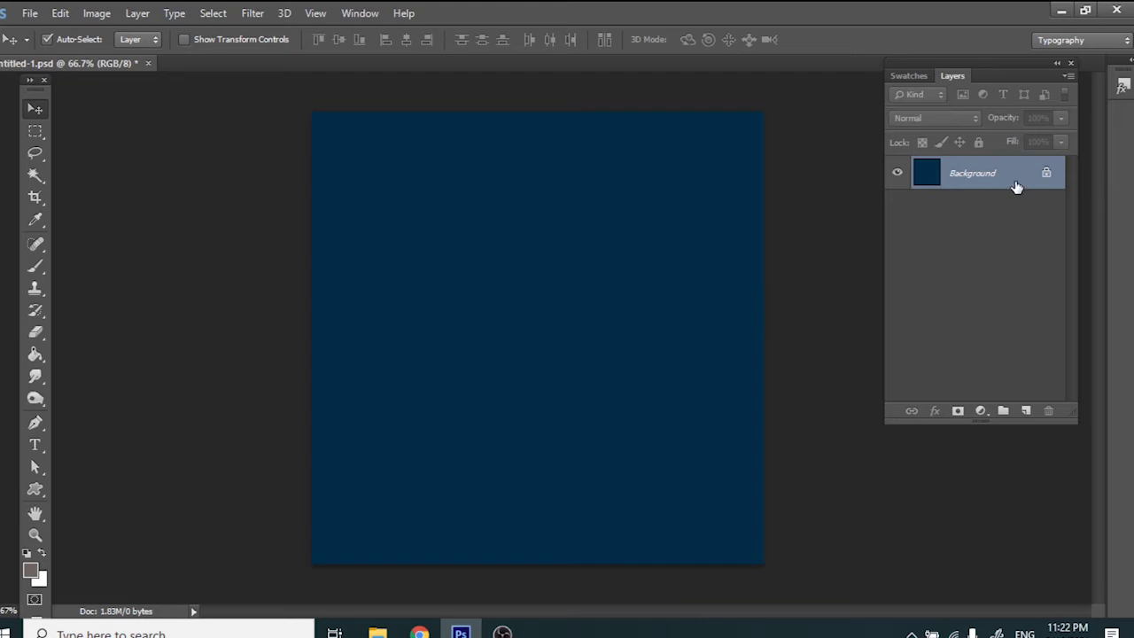
left_click(35, 131)
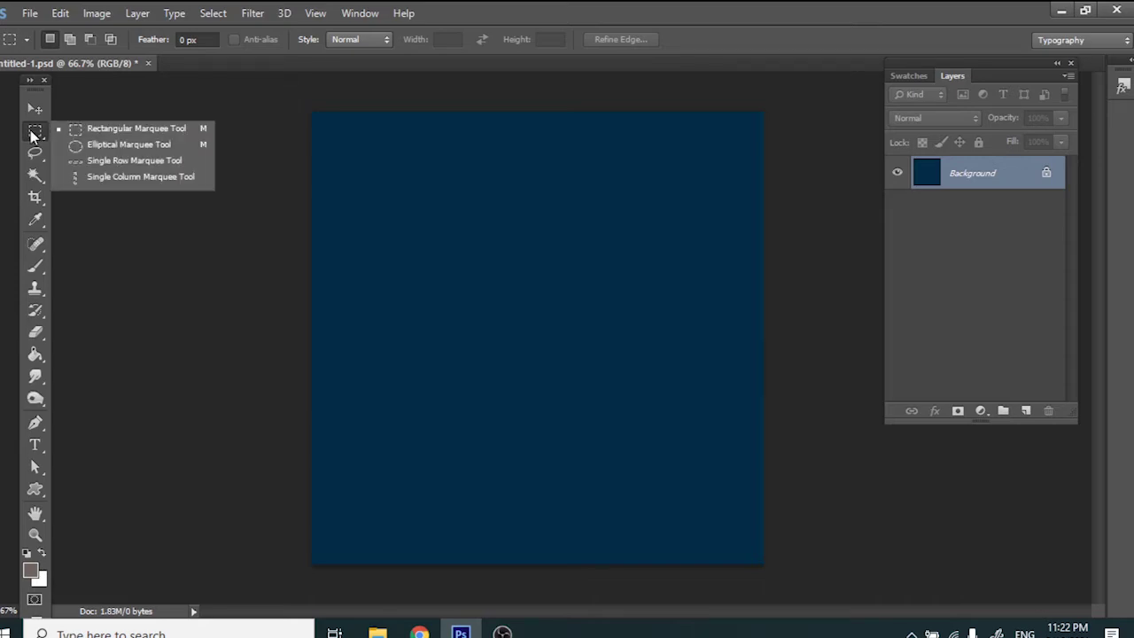
Fill a circular elliptical selection right of centre with grey, deselect, and try moving it.
left_click(114, 144)
left_click_drag(486, 229, 763, 507)
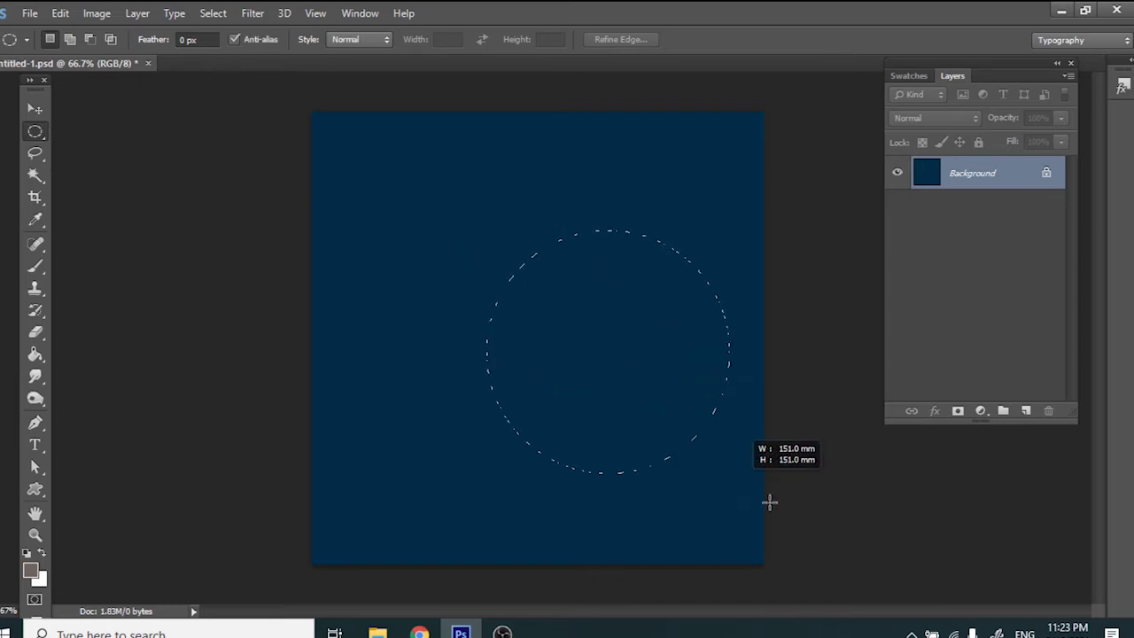
left_click(36, 357)
left_click(119, 367)
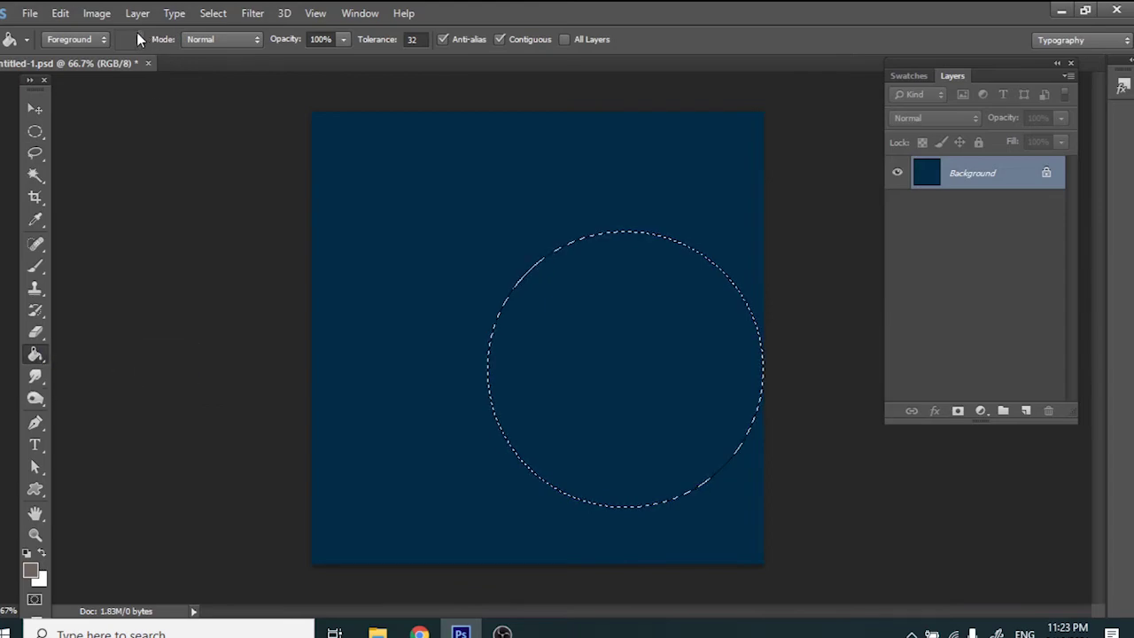
left_click(547, 310)
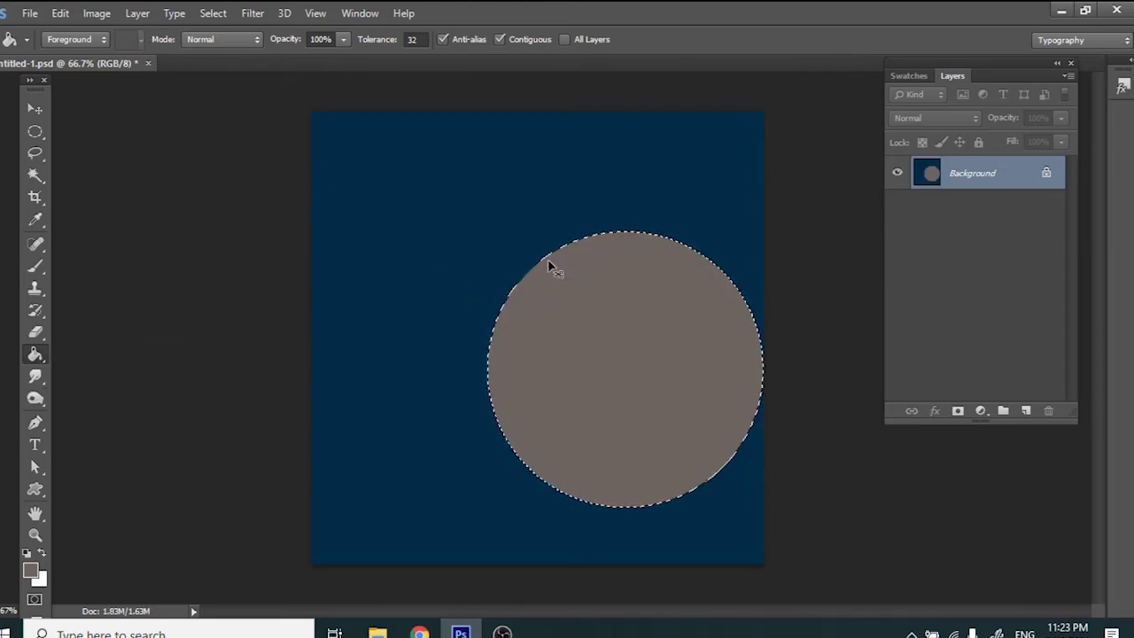
key("ctrl+d")
left_click(35, 108)
left_click_drag(797, 415, 557, 298)
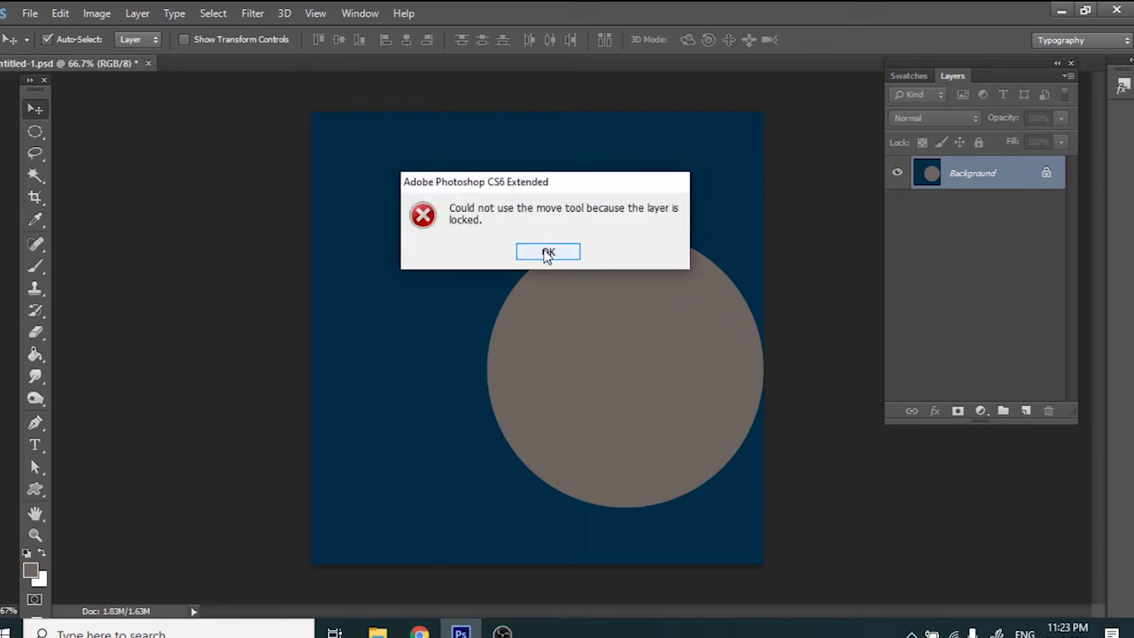
Dismiss the locked-layer alert, convert Background to Layer 0, and drag it to nearly fill the canvas.
left_click(558, 254)
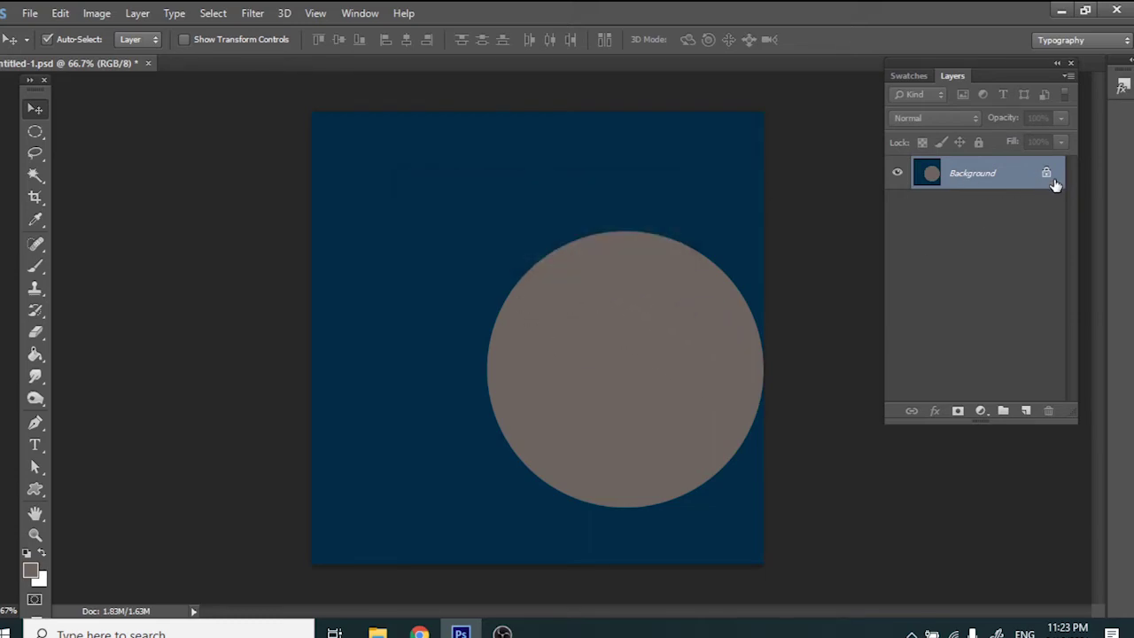
double_click(1047, 175)
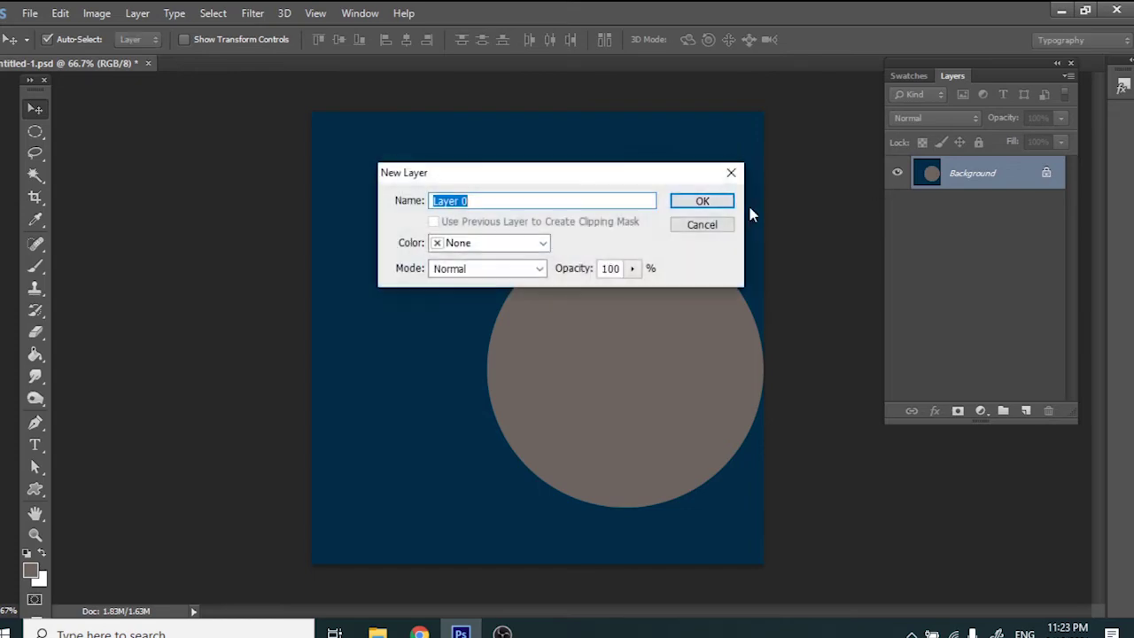
left_click(702, 202)
left_click_drag(698, 375, 459, 284)
mouse_move(569, 388)
left_mouse_down()
mouse_move(683, 337)
mouse_move(627, 322)
mouse_move(671, 387)
mouse_move(714, 387)
mouse_move(701, 370)
left_mouse_up()
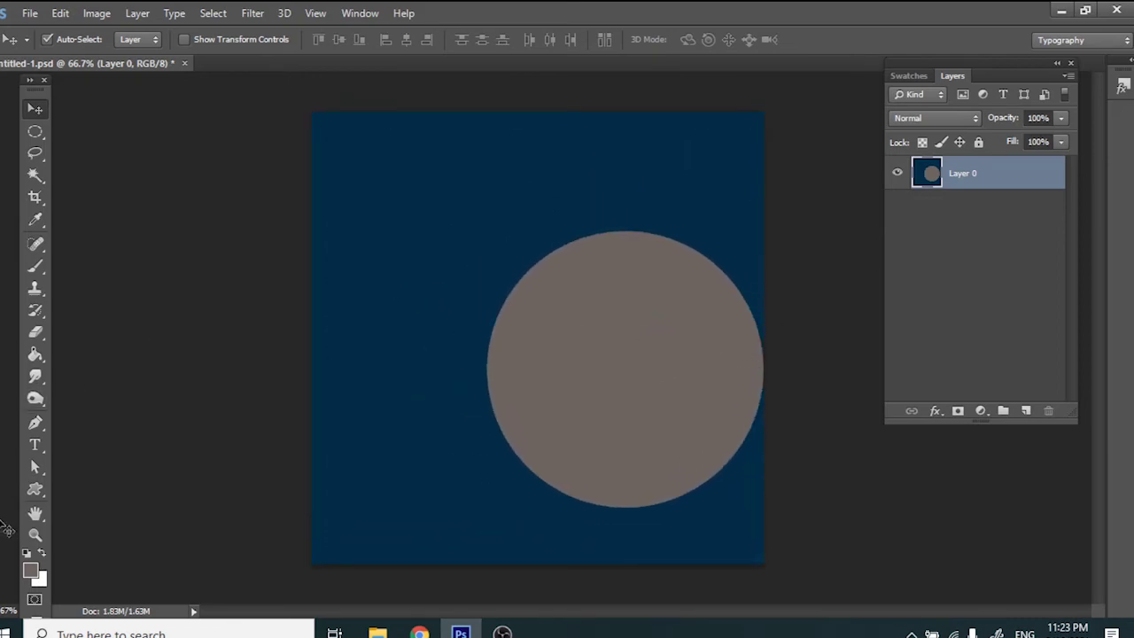
Add a new blank Layer 1 and delete Layer 0 with the grey circle.
left_click(36, 490)
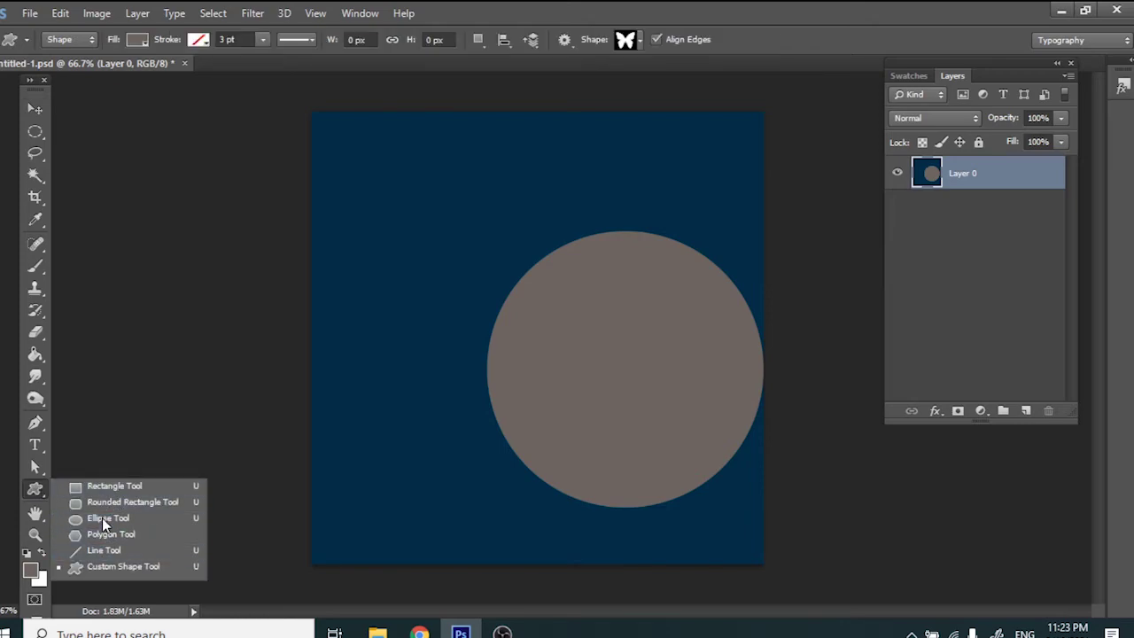
left_click(105, 485)
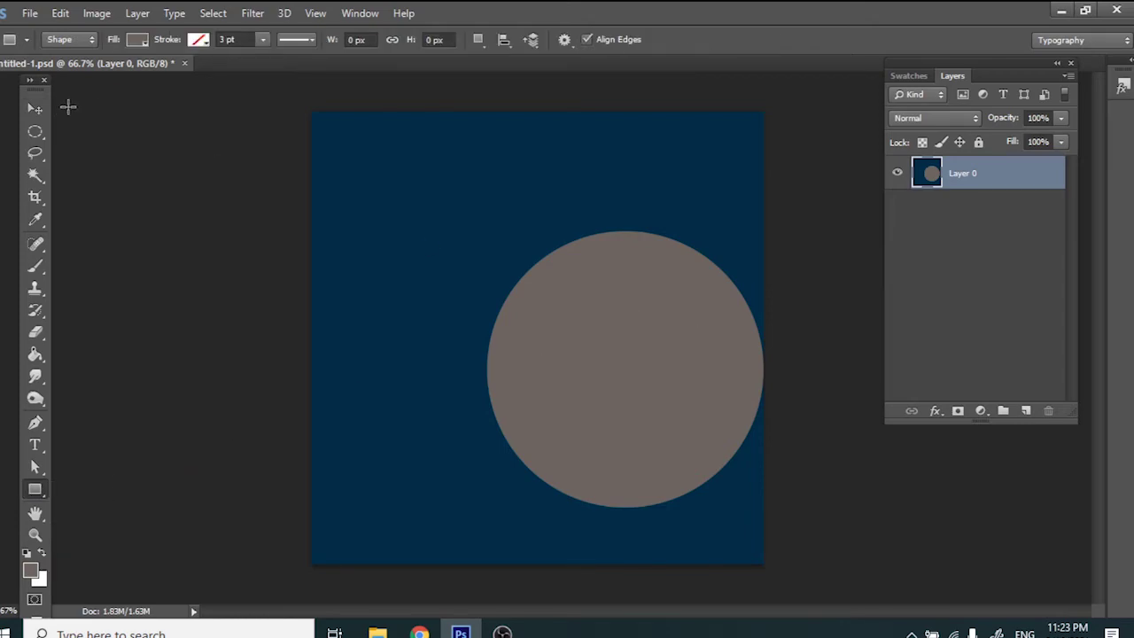
left_click(35, 108)
left_click_drag(996, 185, 1056, 408)
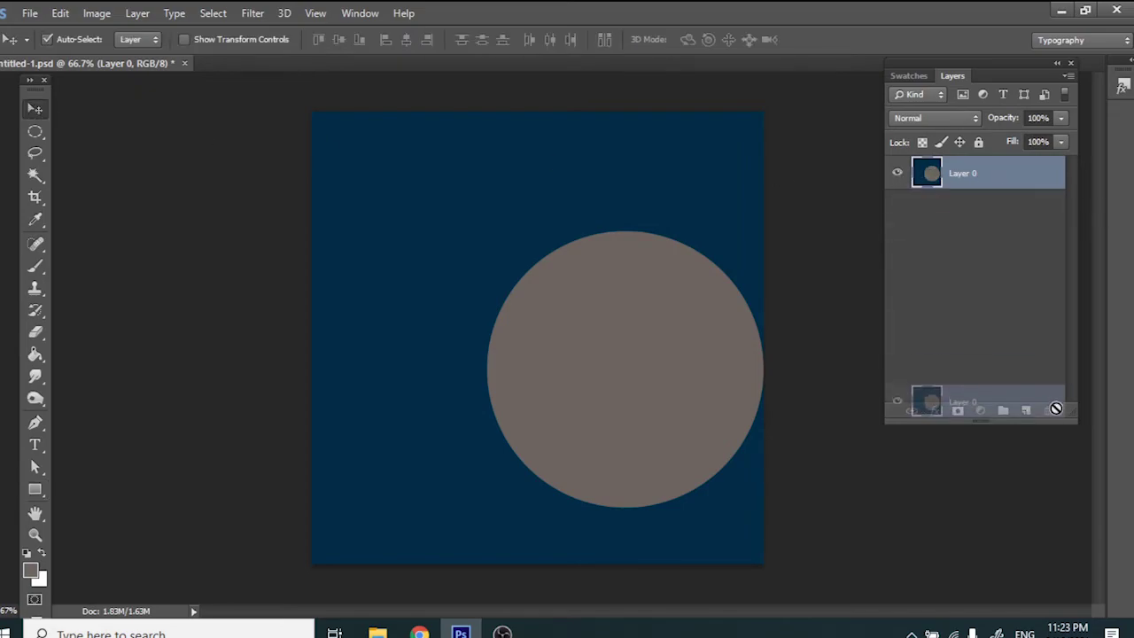
left_click(1026, 410)
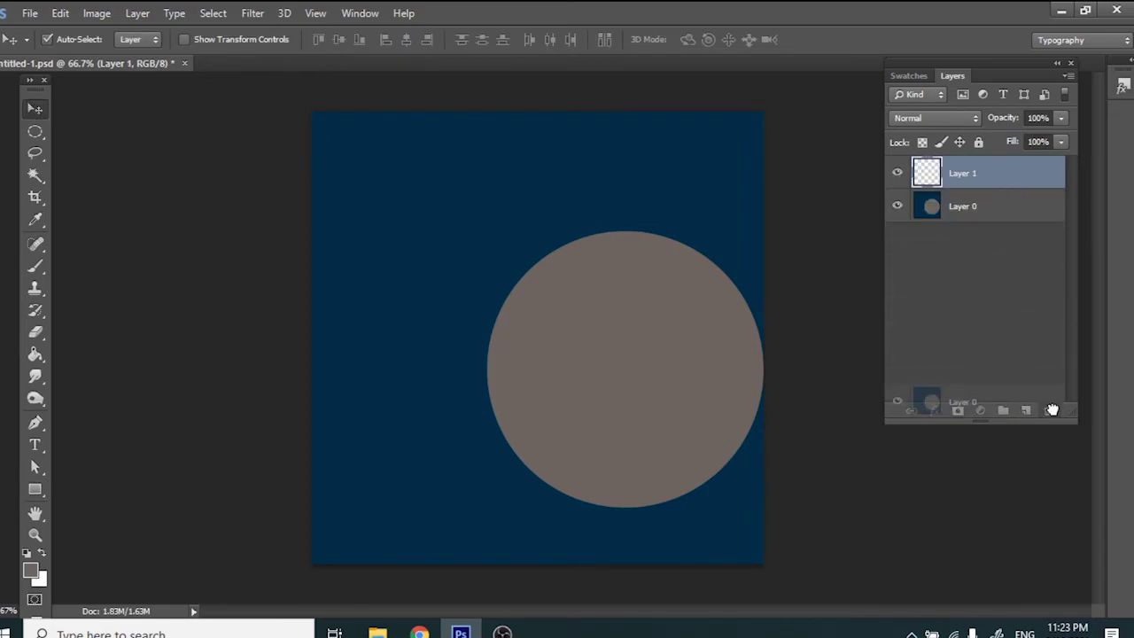
left_click_drag(1053, 409, 1049, 411)
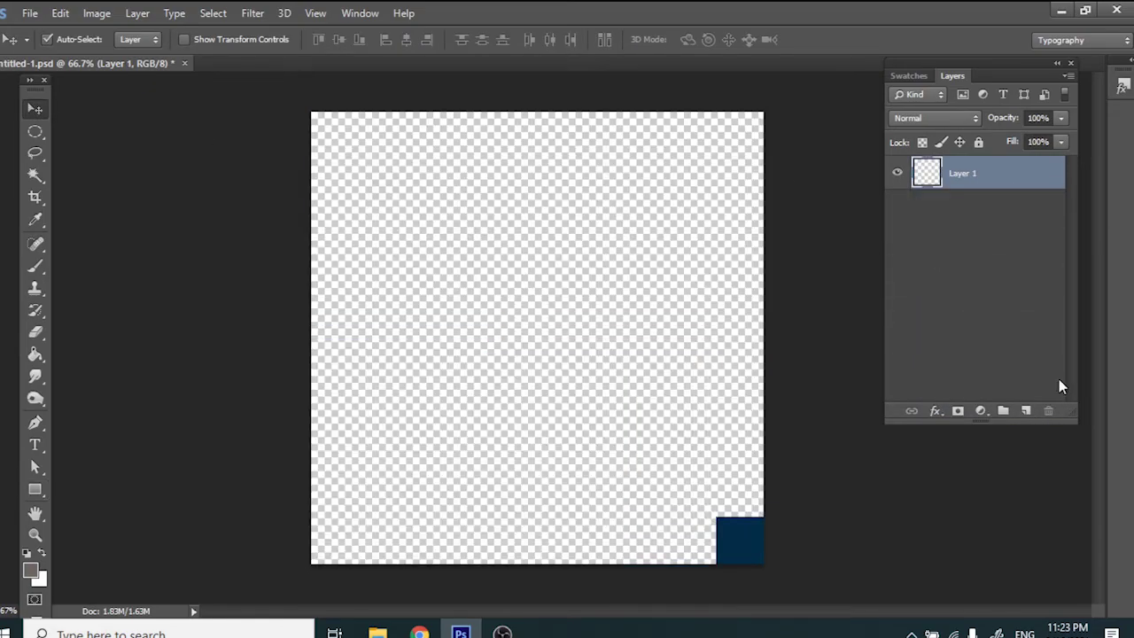
Set the foreground colour to saturated blue and paint-bucket fill the whole canvas.
left_click(32, 569)
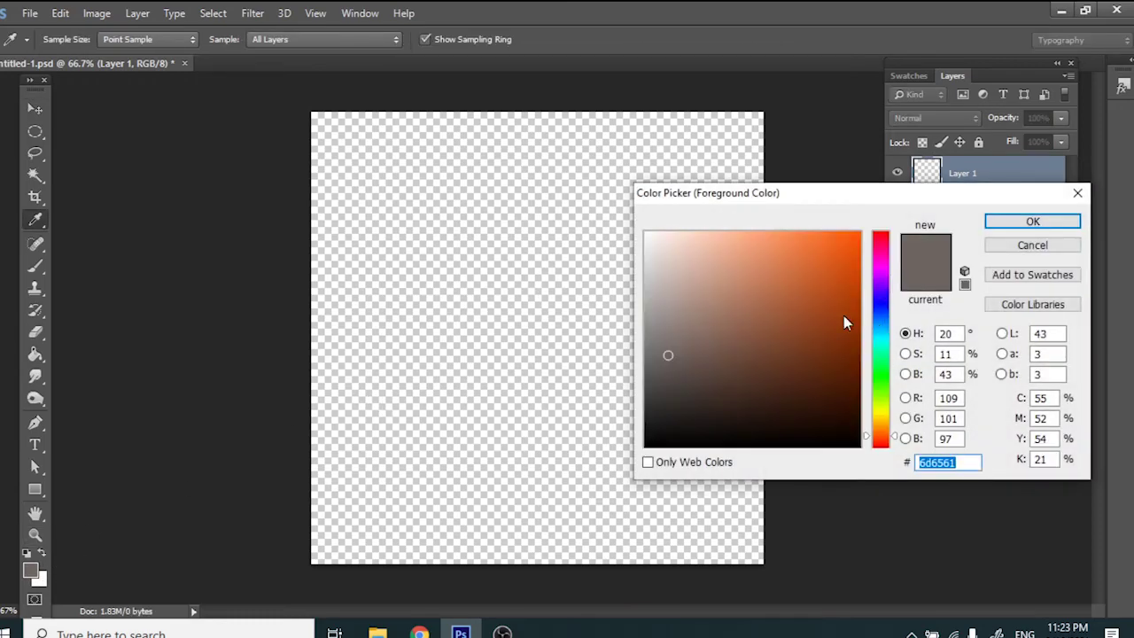
left_click(880, 324)
left_click(1033, 221)
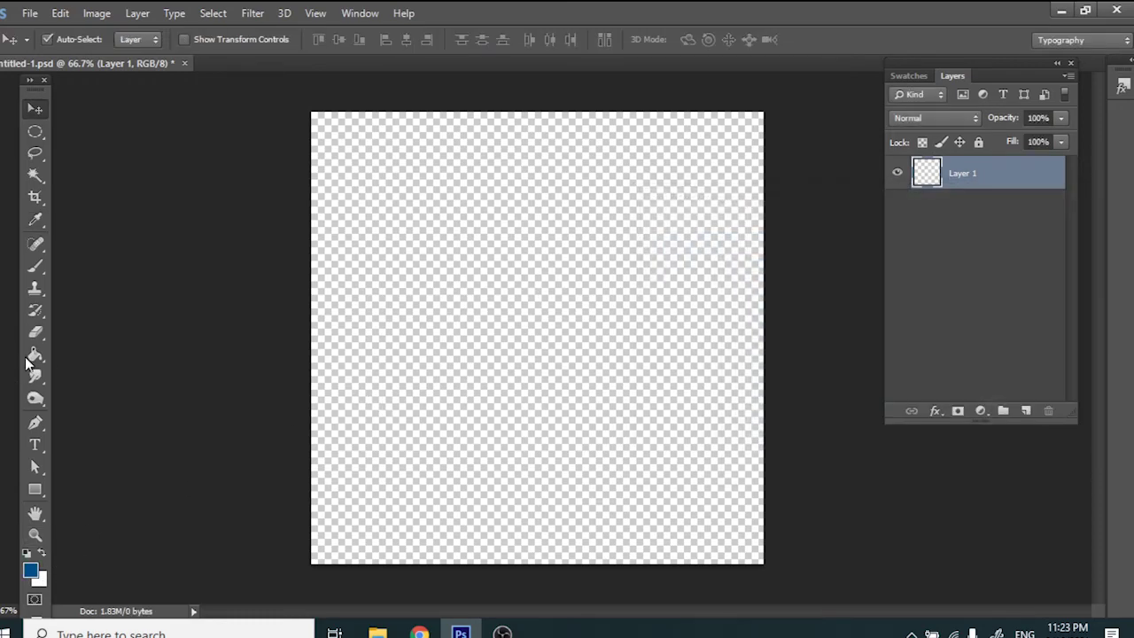
left_click(27, 357)
left_click(589, 367)
Draw a 401 px circle with the Ellipse Tool near the canvas centre.
key("v")
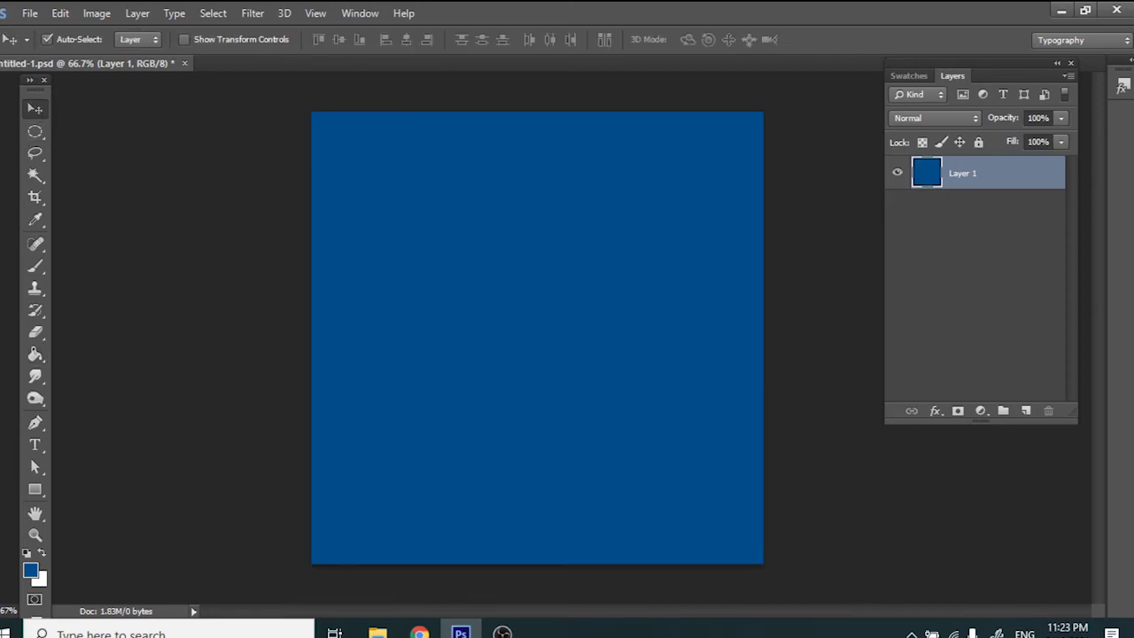
left_click(35, 489)
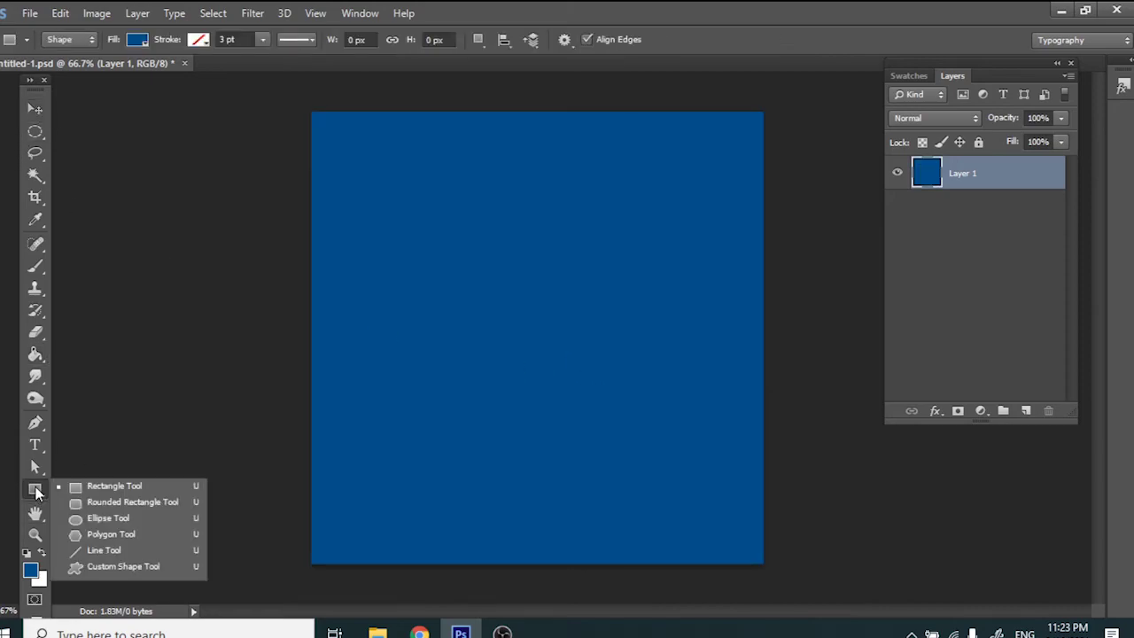
left_click(102, 517)
left_click_drag(434, 200, 665, 458)
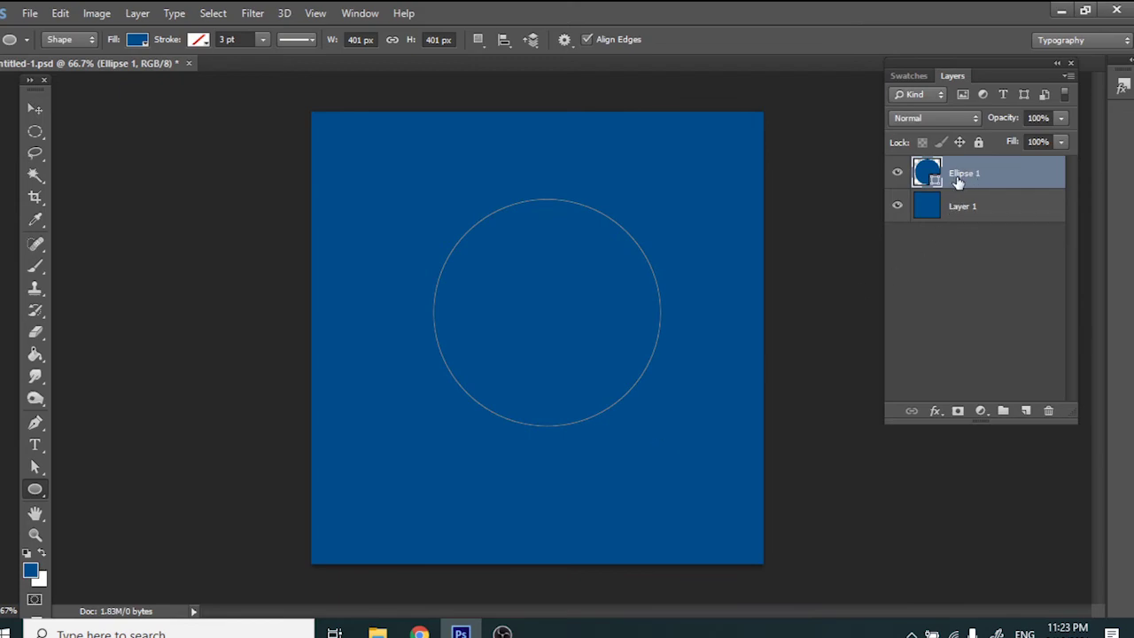
Set the circle's fill to light blue and move it slightly lower-left.
left_click(138, 40)
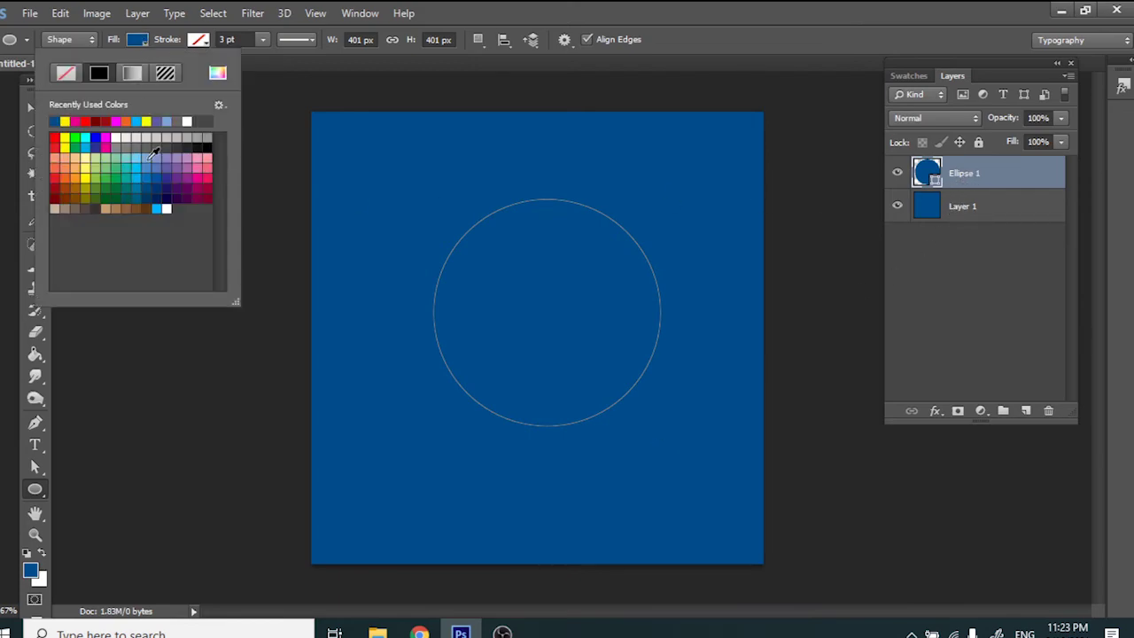
left_click(144, 155)
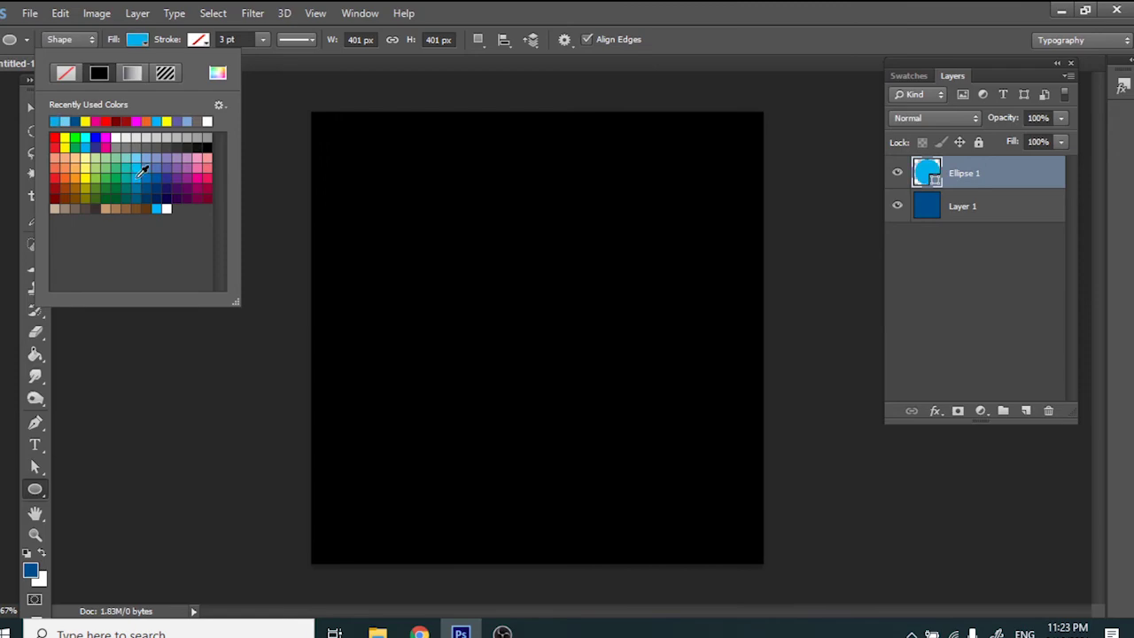
key("Escape")
key("v")
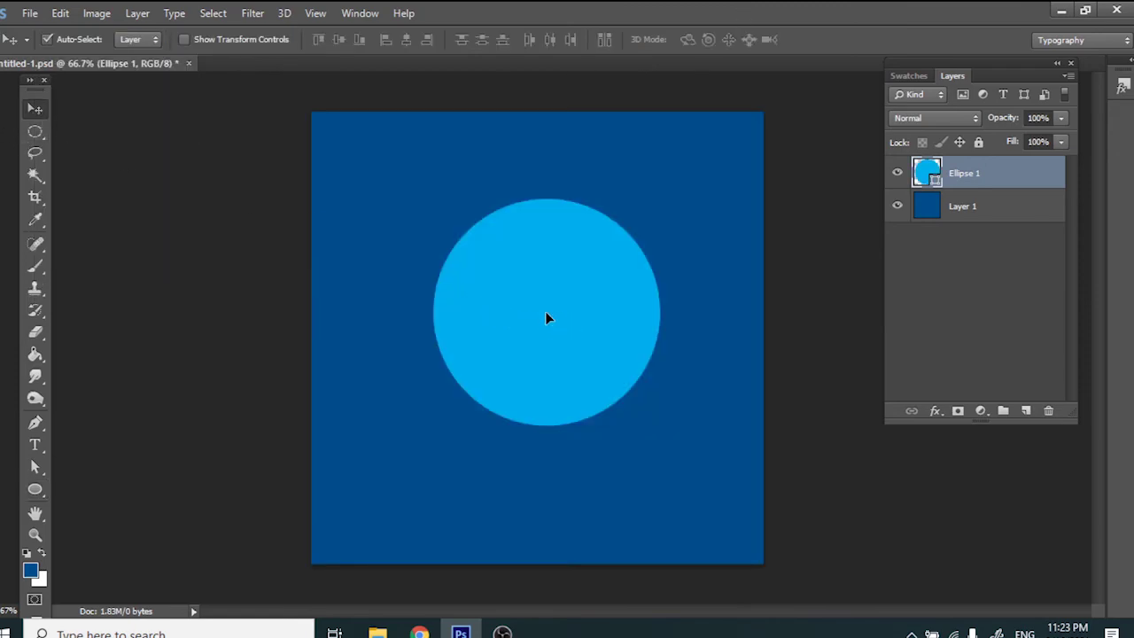
left_click_drag(544, 318, 532, 344)
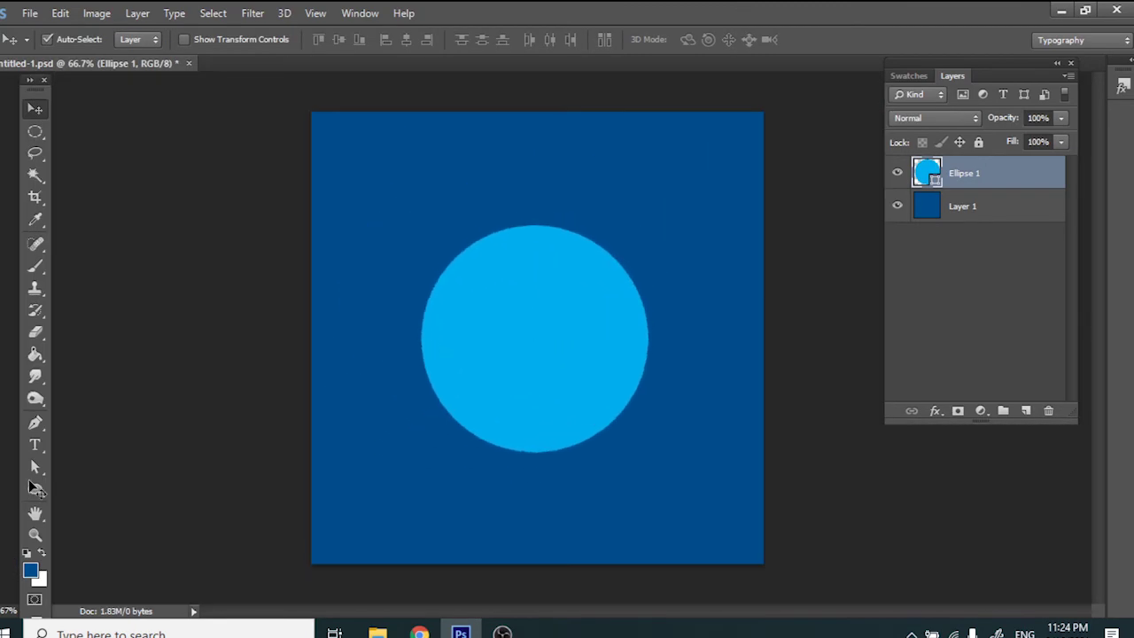
Drag the Ellipse 1 circle slightly down and right with the Move tool.
left_click(34, 489)
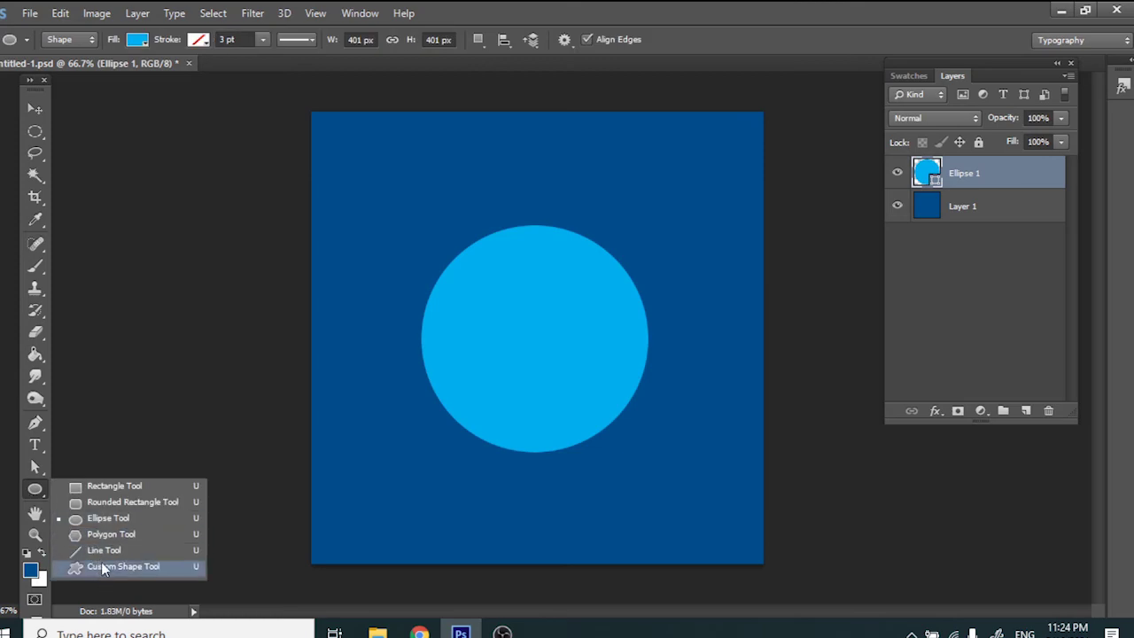
left_click(119, 486)
left_click(35, 133)
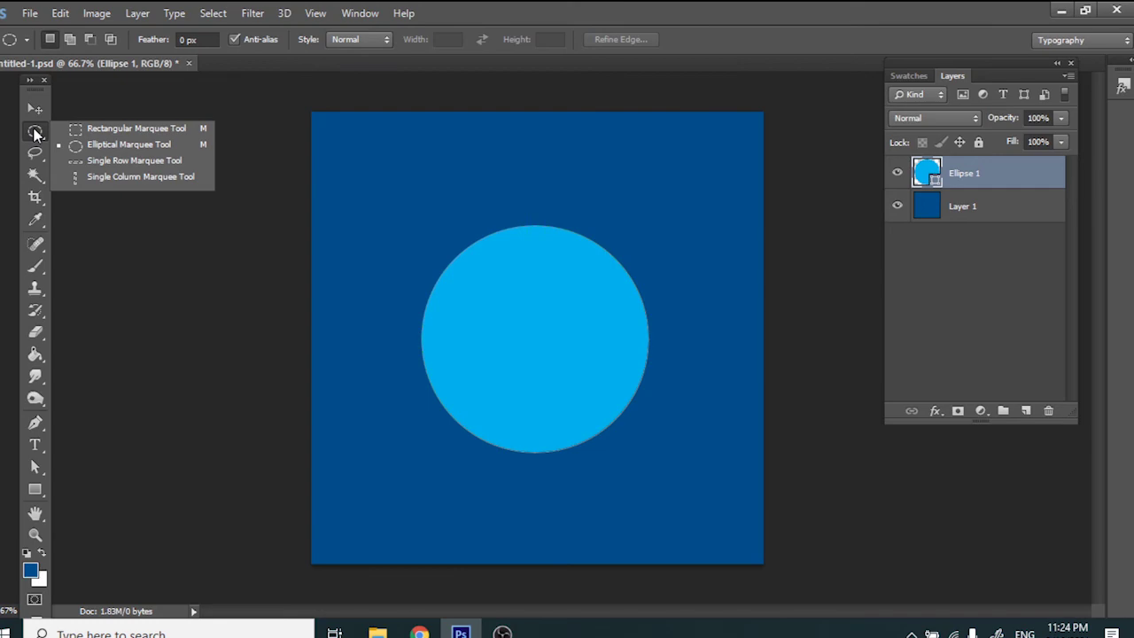
left_click(33, 110)
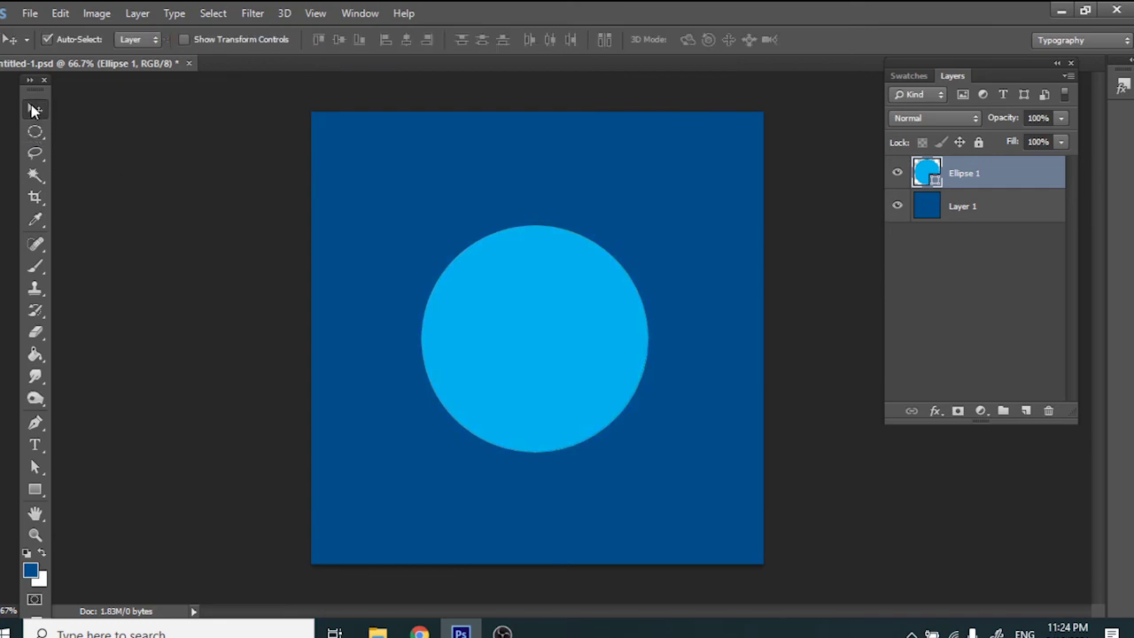
mouse_move(547, 345)
left_mouse_down()
mouse_move(549, 363)
mouse_move(547, 348)
mouse_move(565, 345)
mouse_move(559, 363)
mouse_move(573, 369)
mouse_move(557, 342)
left_mouse_up()
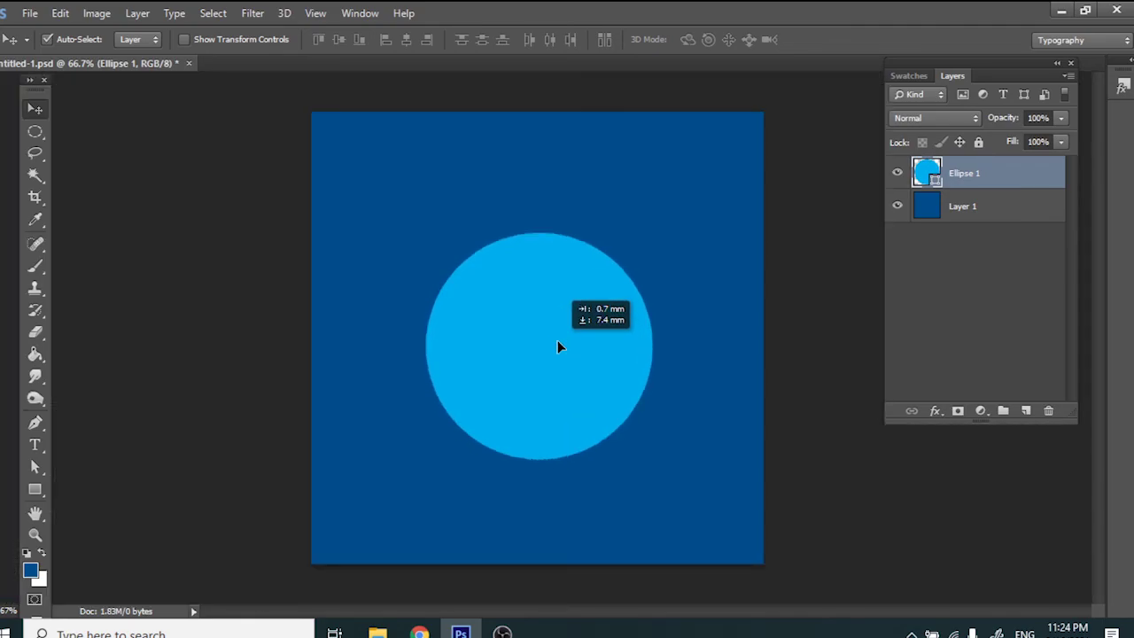